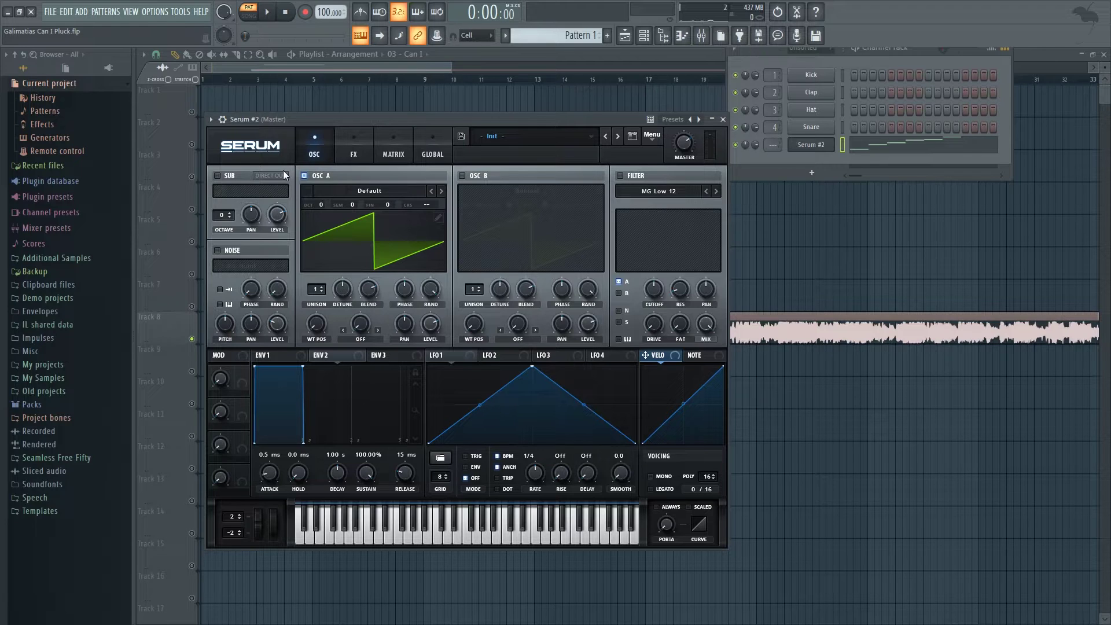
Load the Basic Shapes wavetable from the Analog category into oscillator A
{"action": "left_click", "coordinate": [335, 189]}
{"action": "mouse_move", "coordinate": [370, 172]}
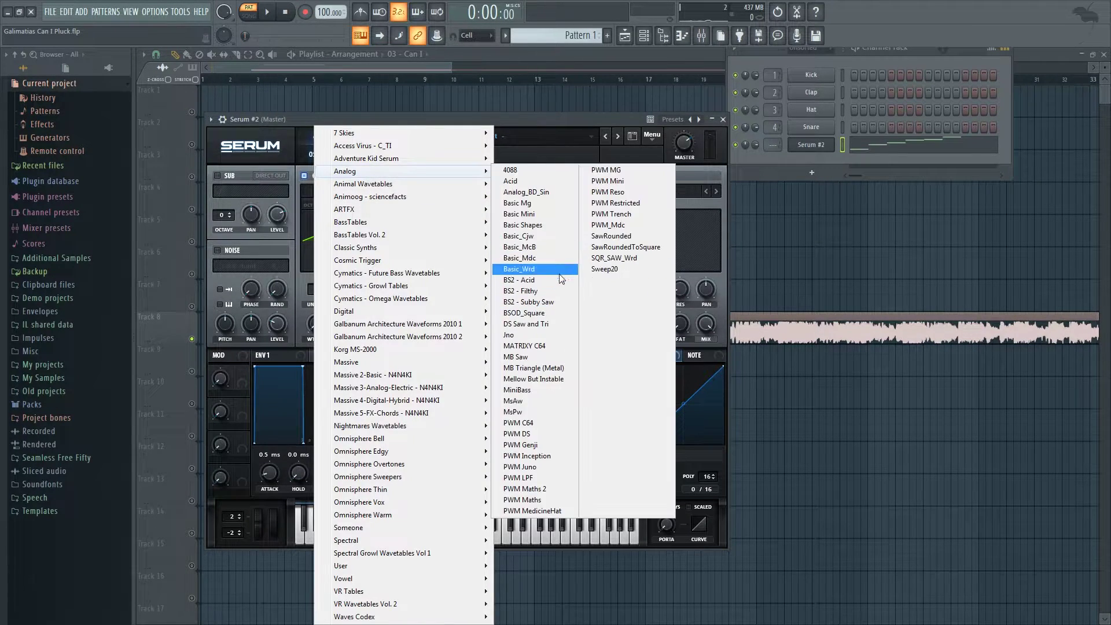
{"action": "left_click", "coordinate": [551, 227]}
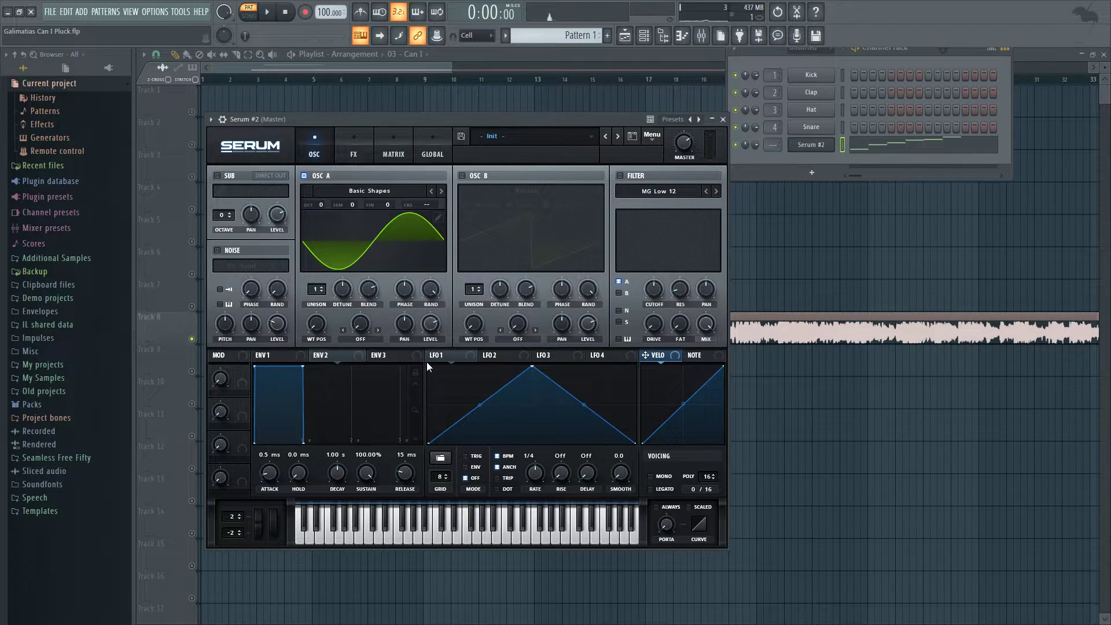
Shape Envelope 1 as a pluck with sustain at minus infinity dB and a 3.69 s decay, and play the pattern
{"action": "left_click", "coordinate": [297, 359]}
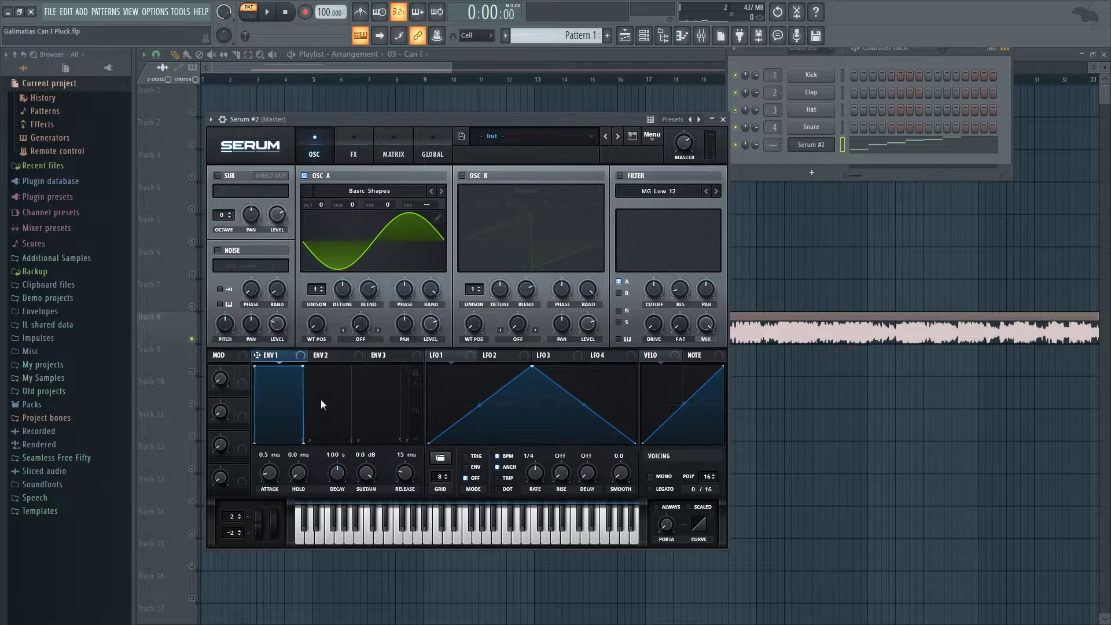
{"action": "left_click_drag", "start_coordinate": [324, 411], "coordinate": [321, 567]}
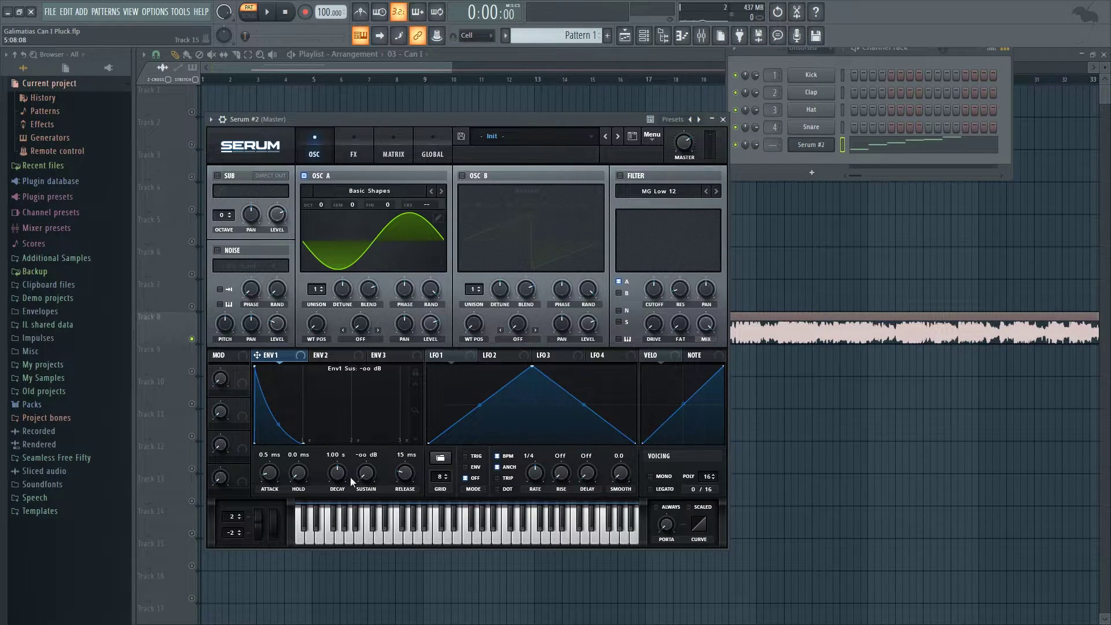
{"action": "left_click_drag", "start_coordinate": [342, 471], "coordinate": [345, 454]}
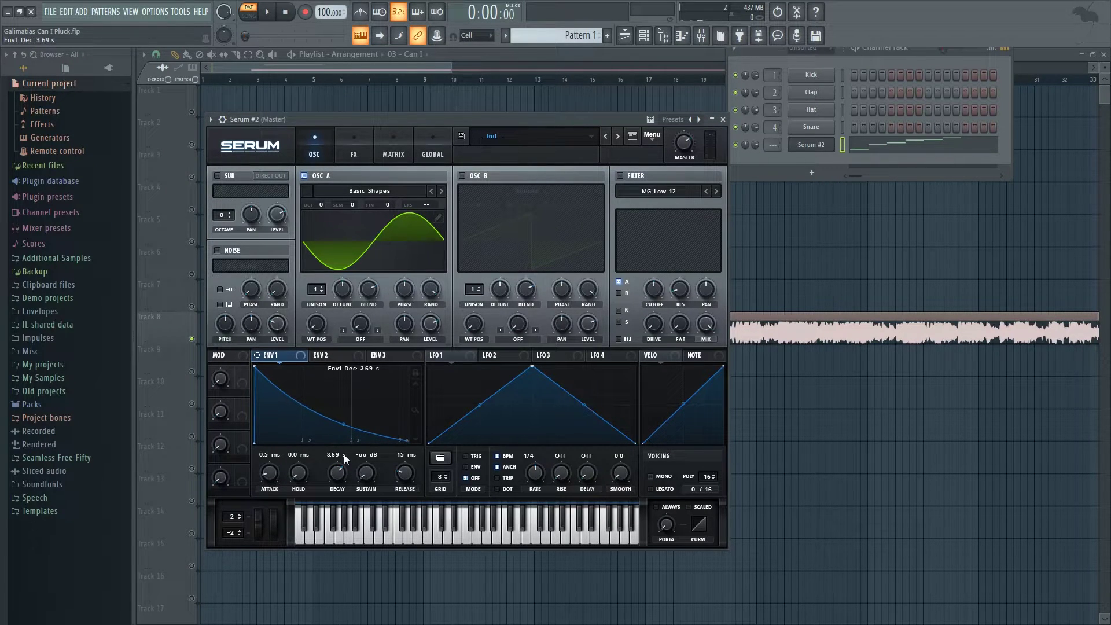
{"action": "key", "text": "space"}
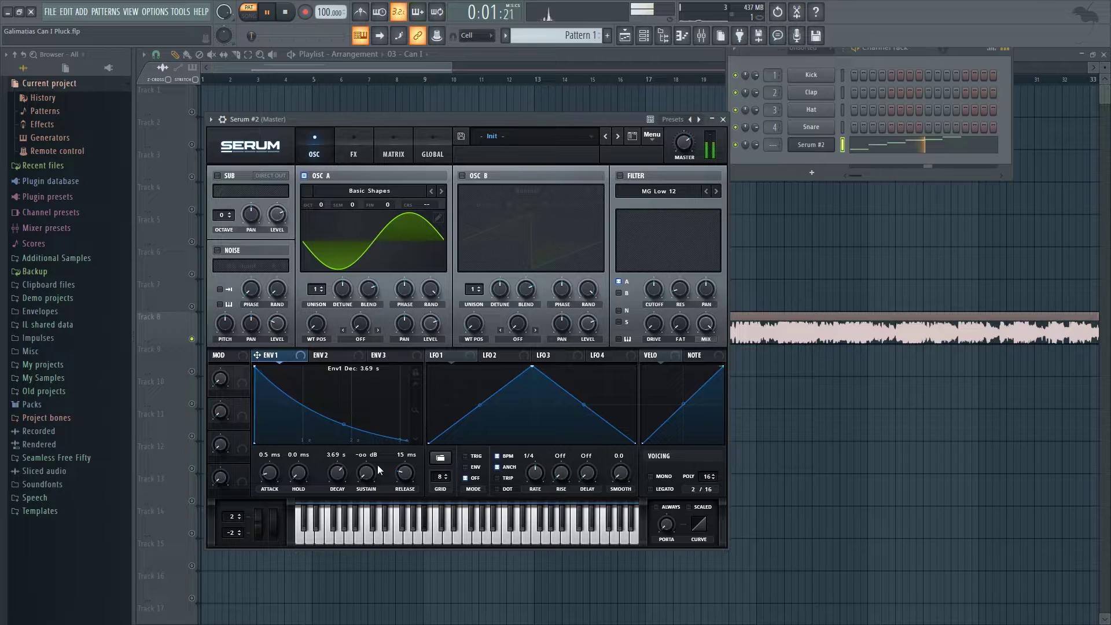
Set Envelope 1's release to 2.16 s and audition the pattern
{"action": "left_click_drag", "start_coordinate": [405, 473], "coordinate": [422, 441]}
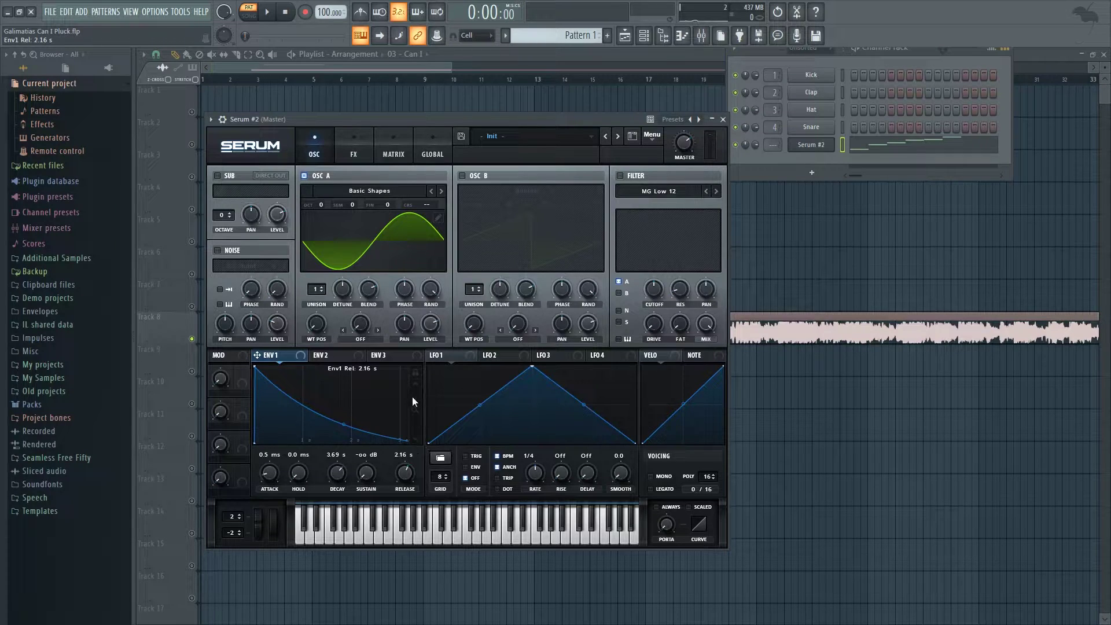
{"action": "key", "text": "space"}
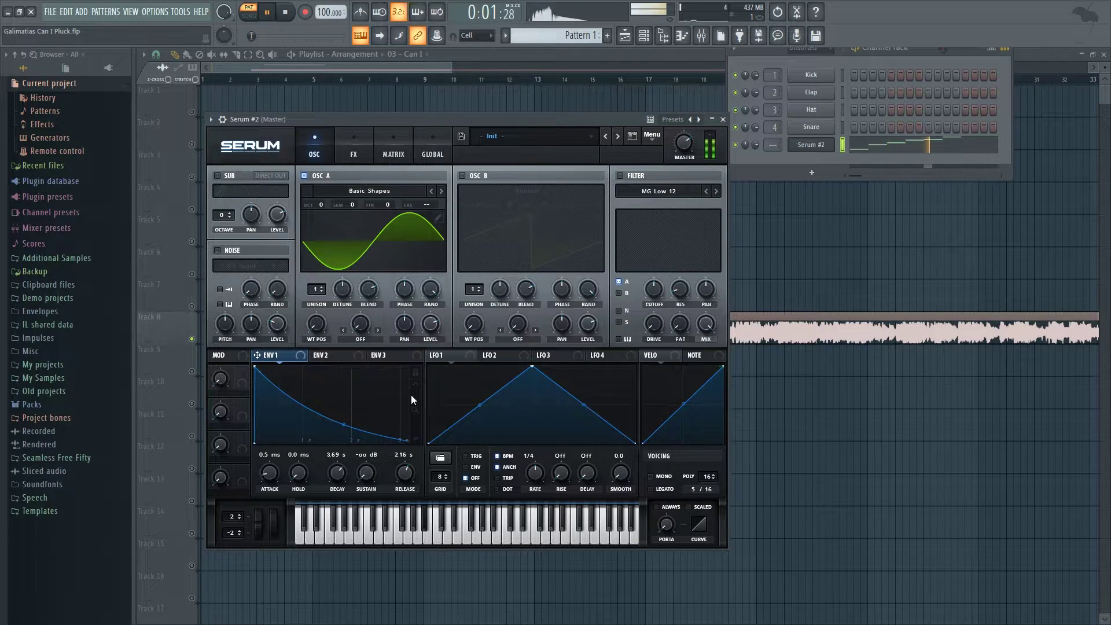
{"action": "key", "text": "space"}
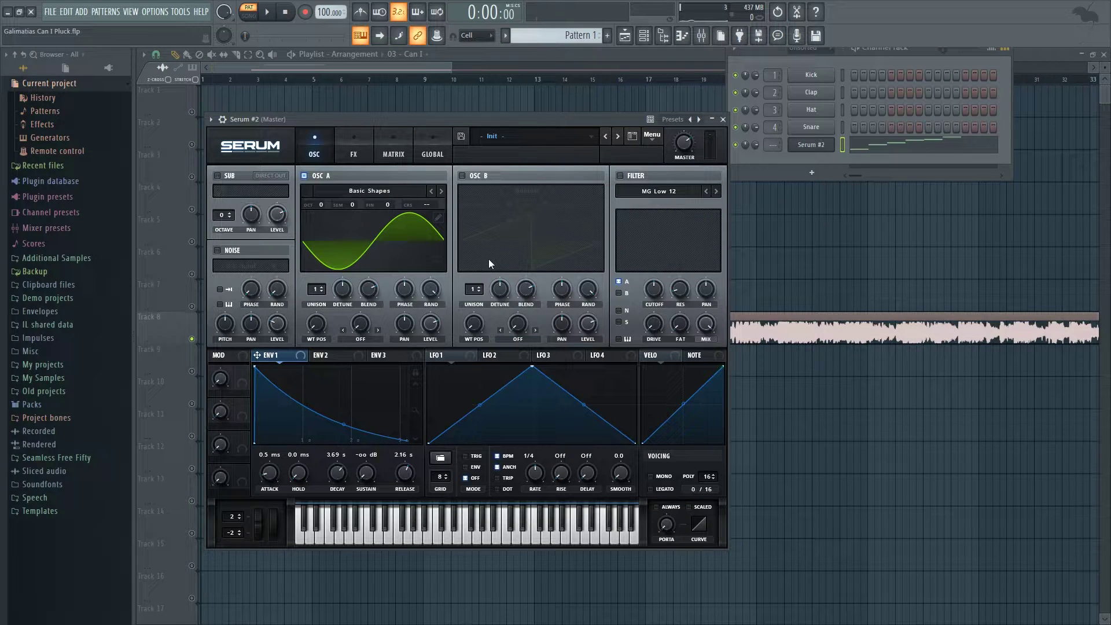
Set Envelope 1's attack to 4.7 ms, playing a low note before and after to compare its onset
{"action": "key", "text": "z"}
{"action": "left_click", "coordinate": [562, 20]}
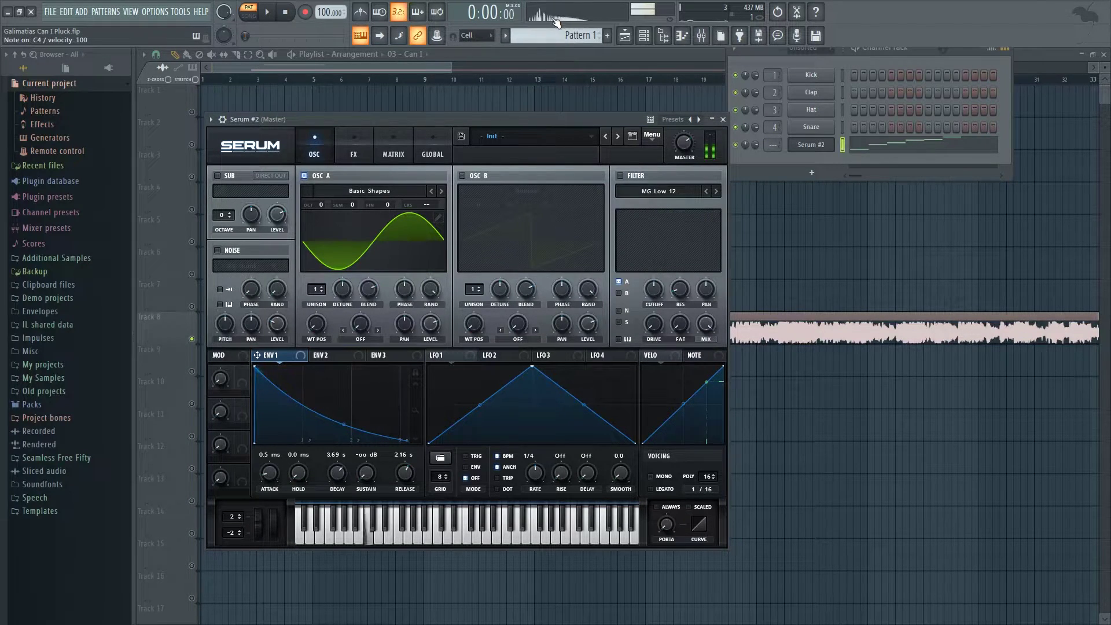
{"action": "key", "text": "z"}
{"action": "mouse_move", "coordinate": [278, 467]}
{"action": "left_mouse_down"}
{"action": "mouse_move", "coordinate": [277, 457]}
{"action": "mouse_move", "coordinate": [278, 469]}
{"action": "left_mouse_up"}
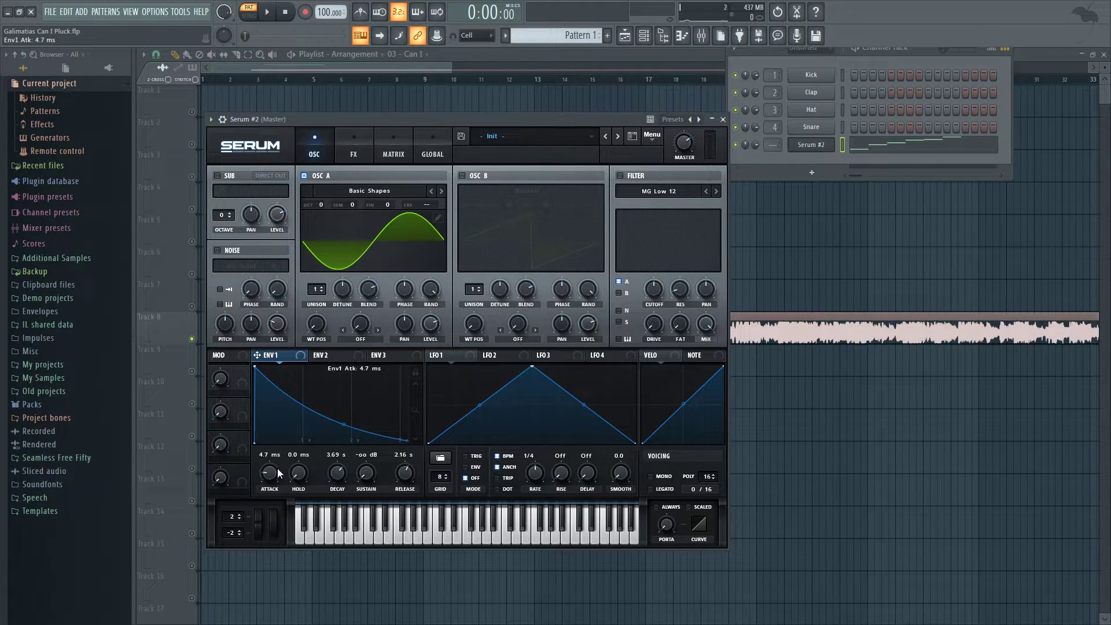
{"action": "key", "text": "z"}
{"action": "key", "text": "z"}
{"action": "key", "text": "z"}
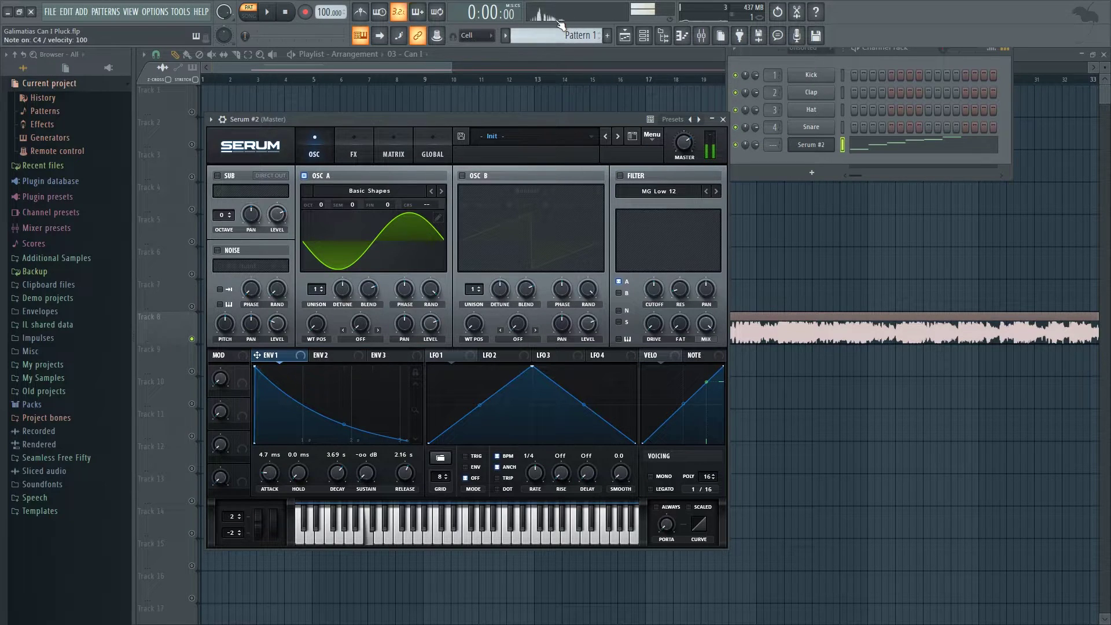
{"action": "key", "text": "z"}
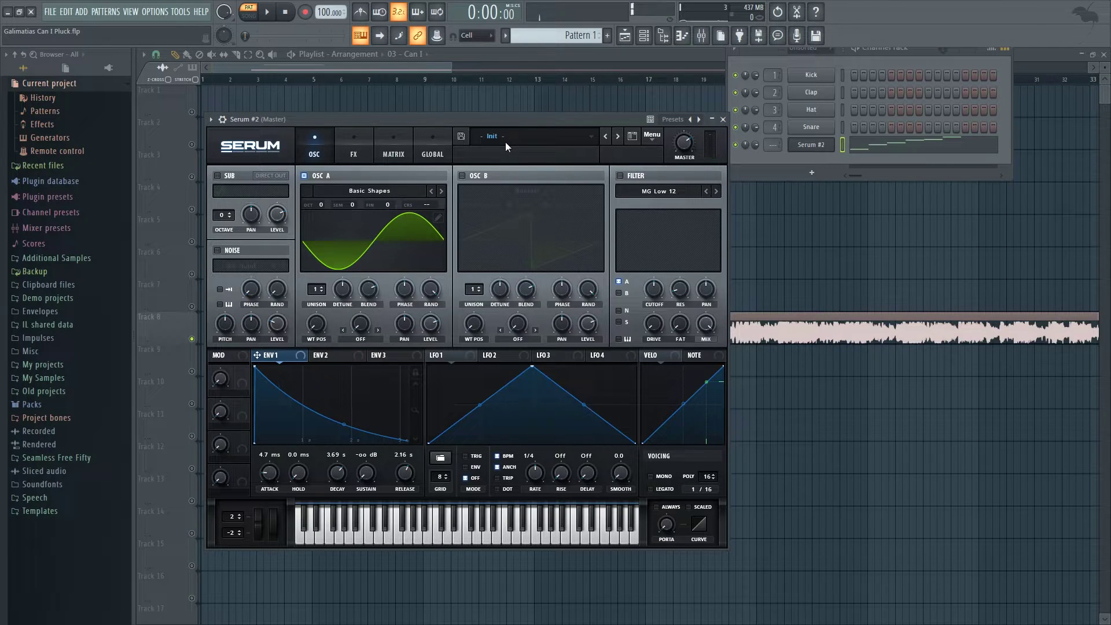
{"action": "key", "text": "space"}
{"action": "key", "text": "space"}
Set Envelope 2 to 0.0 ms attack, 20 ms decay and 0% sustain, and route it to oscillator A's coarse pitch
{"action": "left_click", "coordinate": [329, 356]}
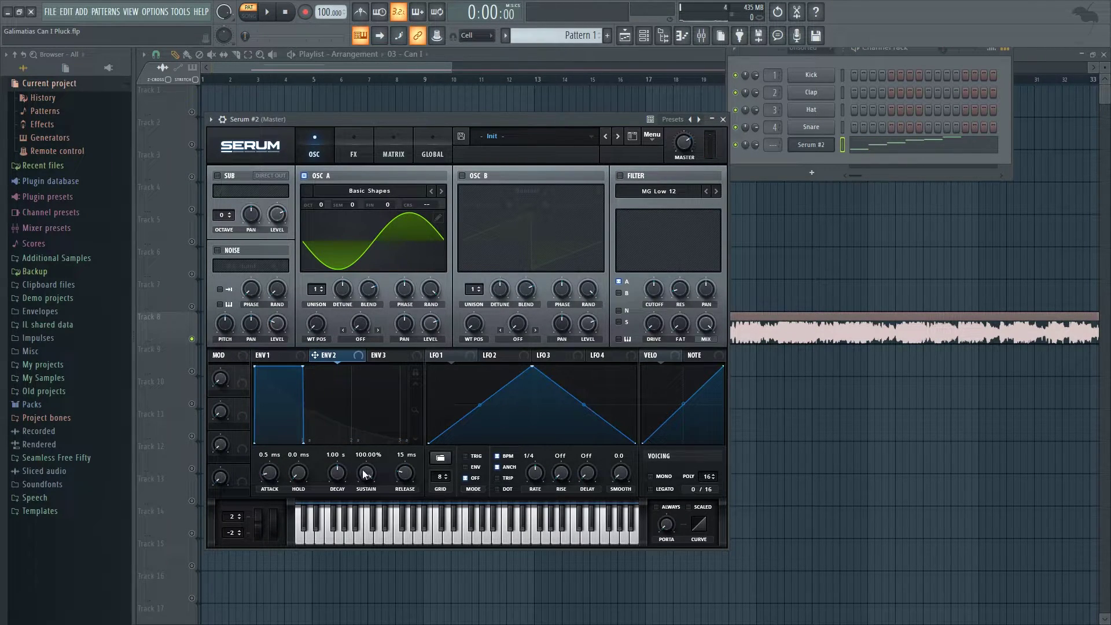
{"action": "left_click_drag", "start_coordinate": [363, 475], "coordinate": [363, 509]}
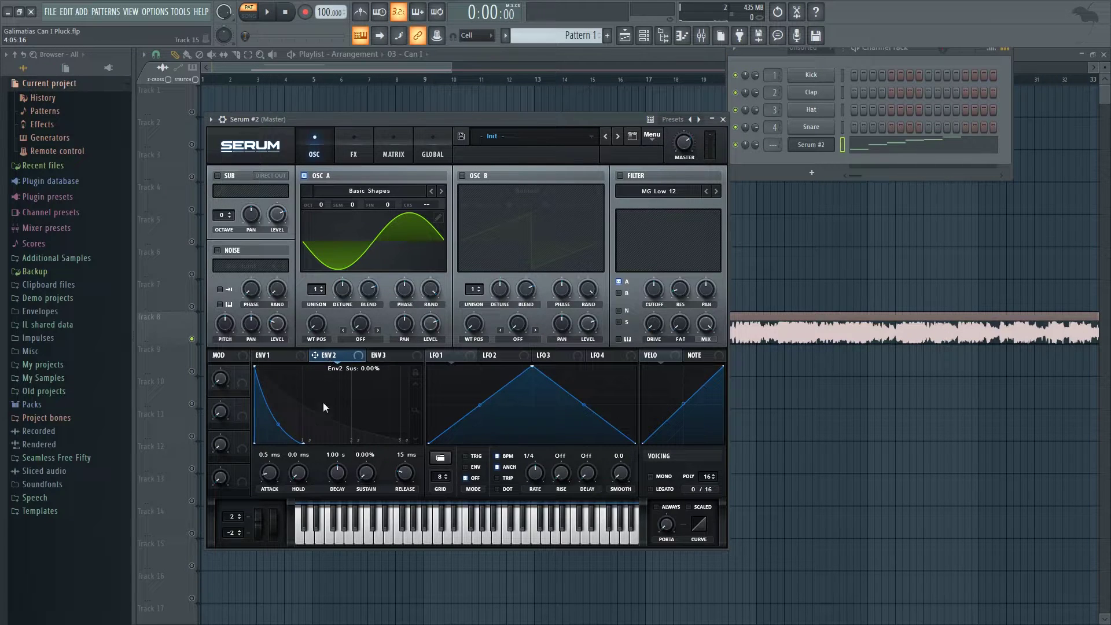
{"action": "mouse_move", "coordinate": [336, 464]}
{"action": "left_mouse_down"}
{"action": "mouse_move", "coordinate": [278, 482]}
{"action": "mouse_move", "coordinate": [332, 479]}
{"action": "left_mouse_up"}
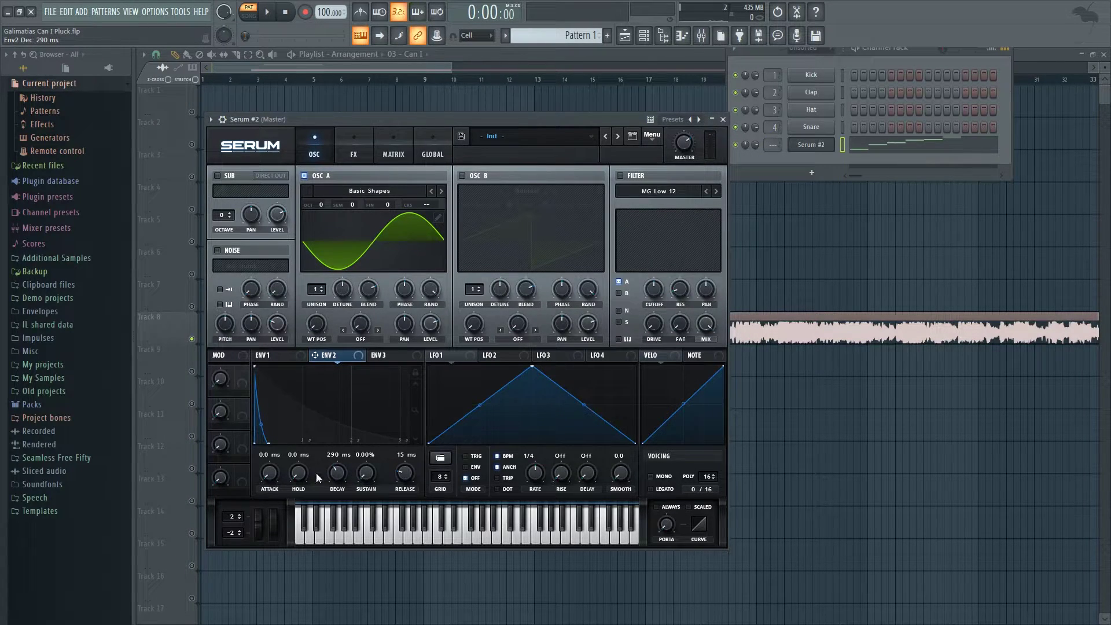
{"action": "left_click_drag", "start_coordinate": [337, 477], "coordinate": [334, 495]}
{"action": "left_click", "coordinate": [393, 154]}
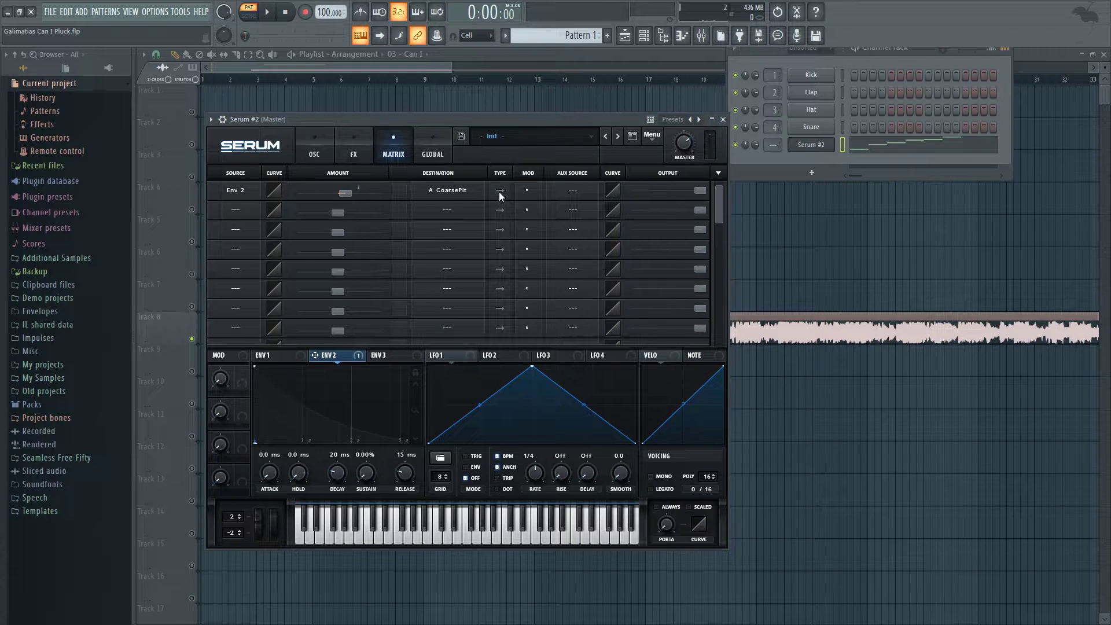
Try a 2.42 s decay on Envelope 2 and play a note to hear the pitch sweep
{"action": "left_click_drag", "start_coordinate": [337, 472], "coordinate": [350, 435]}
{"action": "key", "text": "z"}
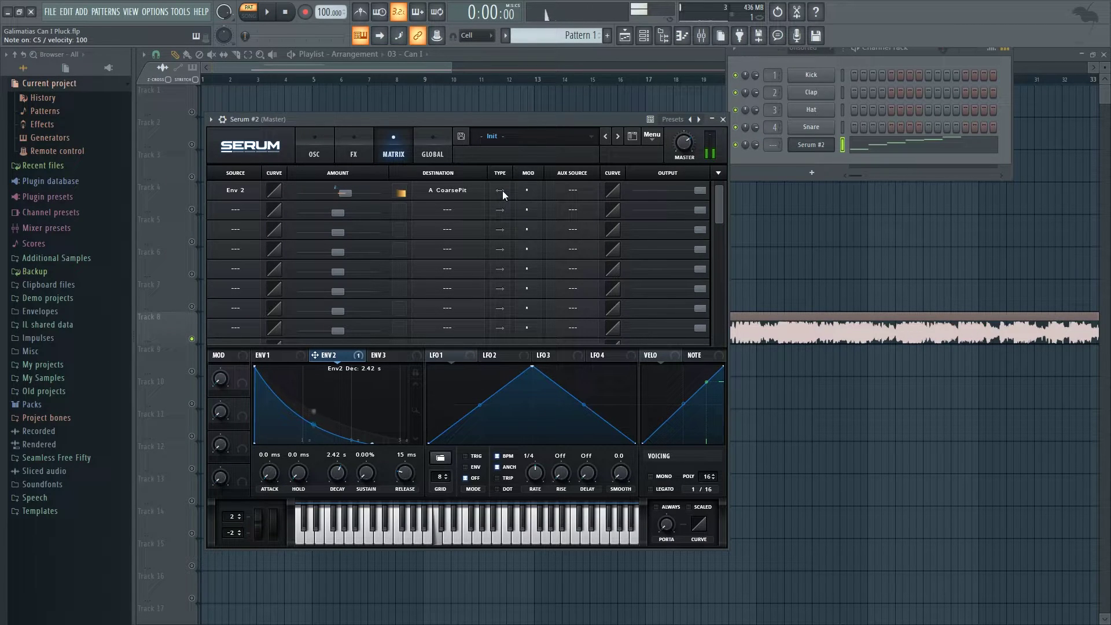
{"action": "key", "text": "z"}
Set Envelope 2's decay to 24 ms, then reduce its coarse pitch modulation amount slightly and its output to 65
{"action": "left_click_drag", "start_coordinate": [337, 473], "coordinate": [330, 510]}
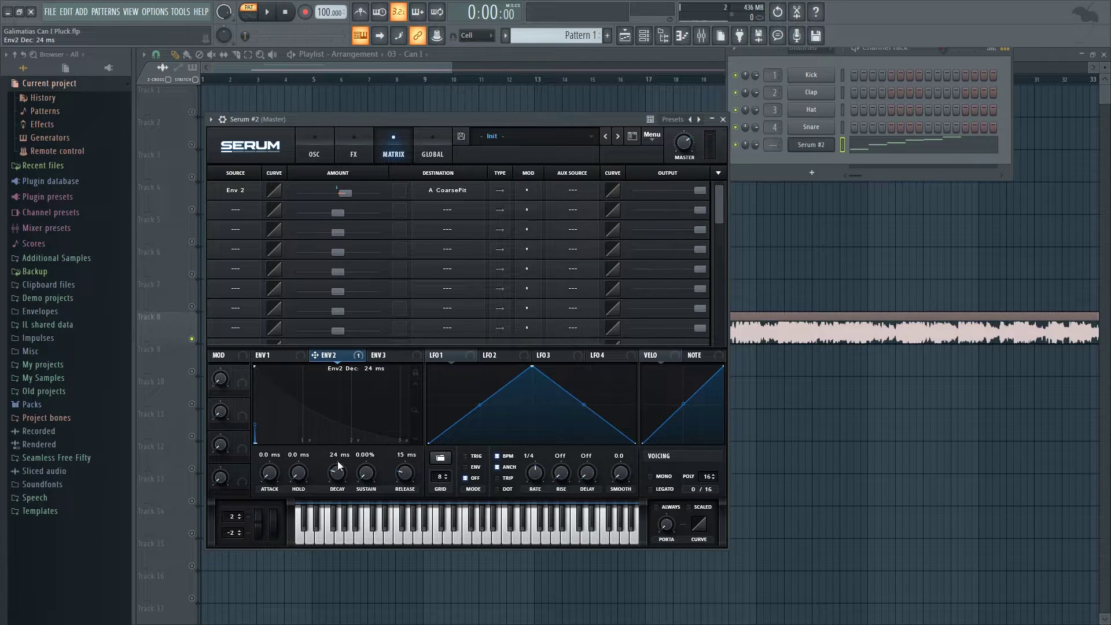
{"action": "left_click_drag", "start_coordinate": [344, 188], "coordinate": [346, 195]}
{"action": "left_click_drag", "start_coordinate": [698, 191], "coordinate": [667, 194]}
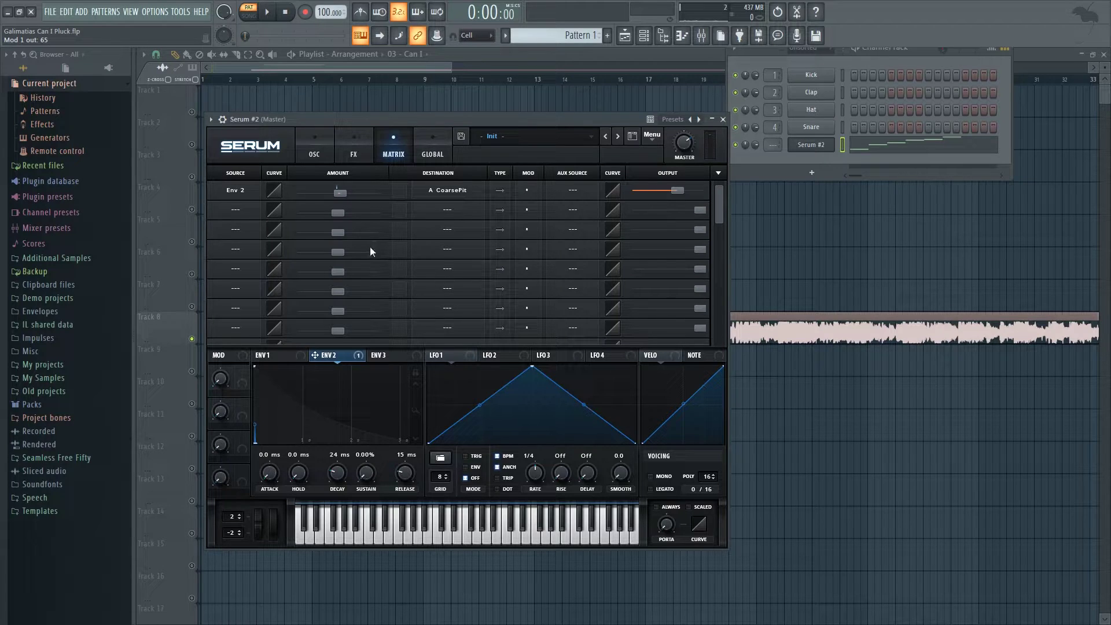
{"action": "key", "text": "space"}
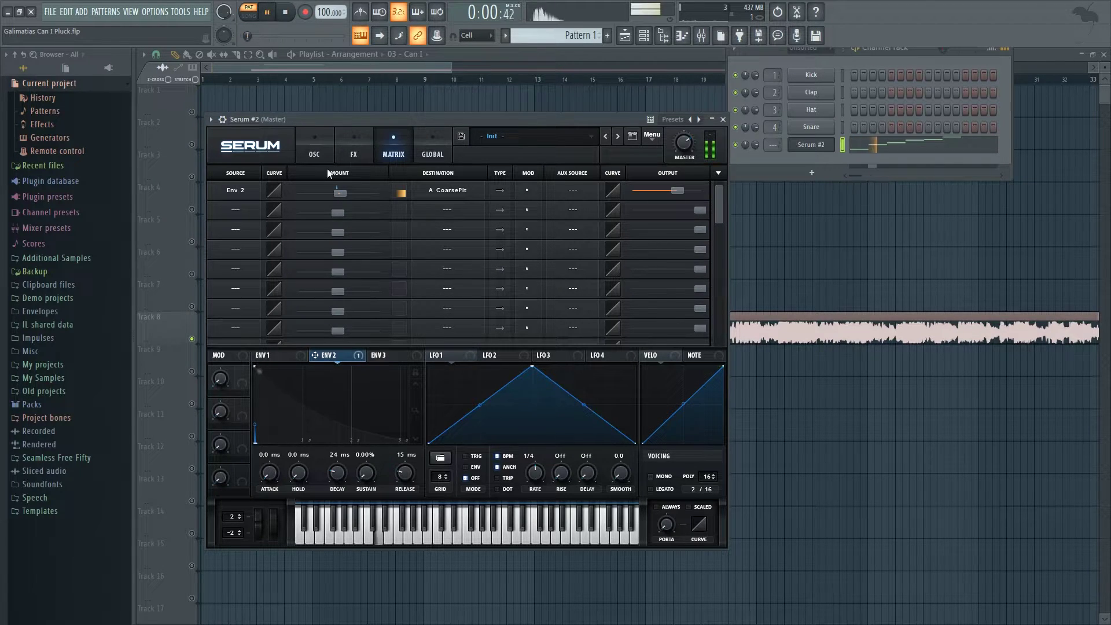
{"action": "key", "text": "space"}
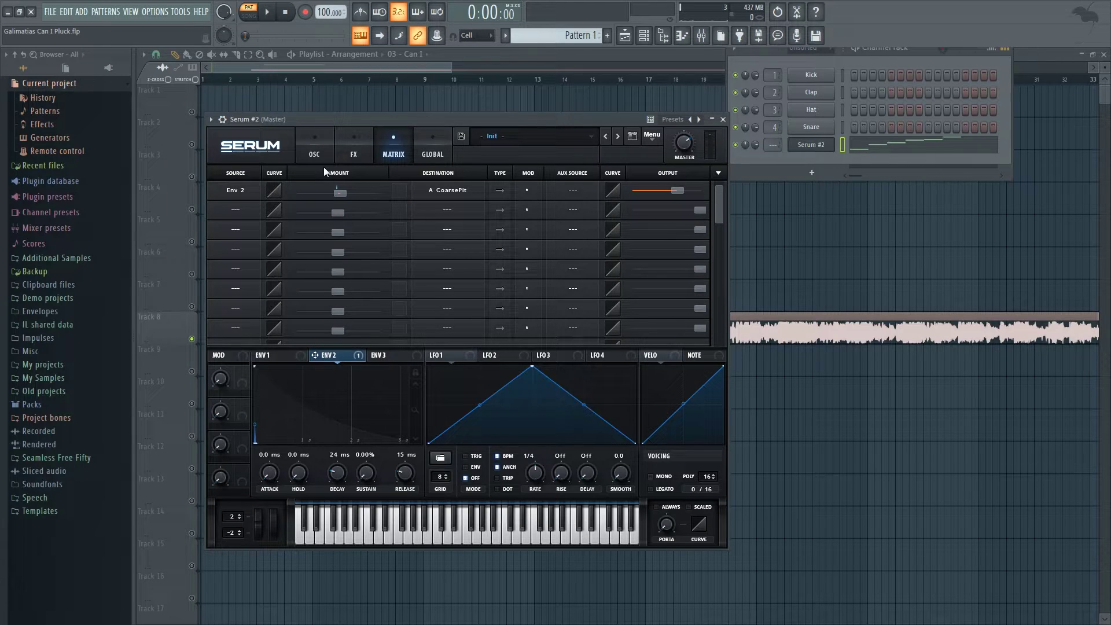
Move the playhead to the start of the 03 - Can I clip and inspect its sampler channel's pitch setting
{"action": "left_click", "coordinate": [411, 67]}
{"action": "left_click", "coordinate": [340, 79]}
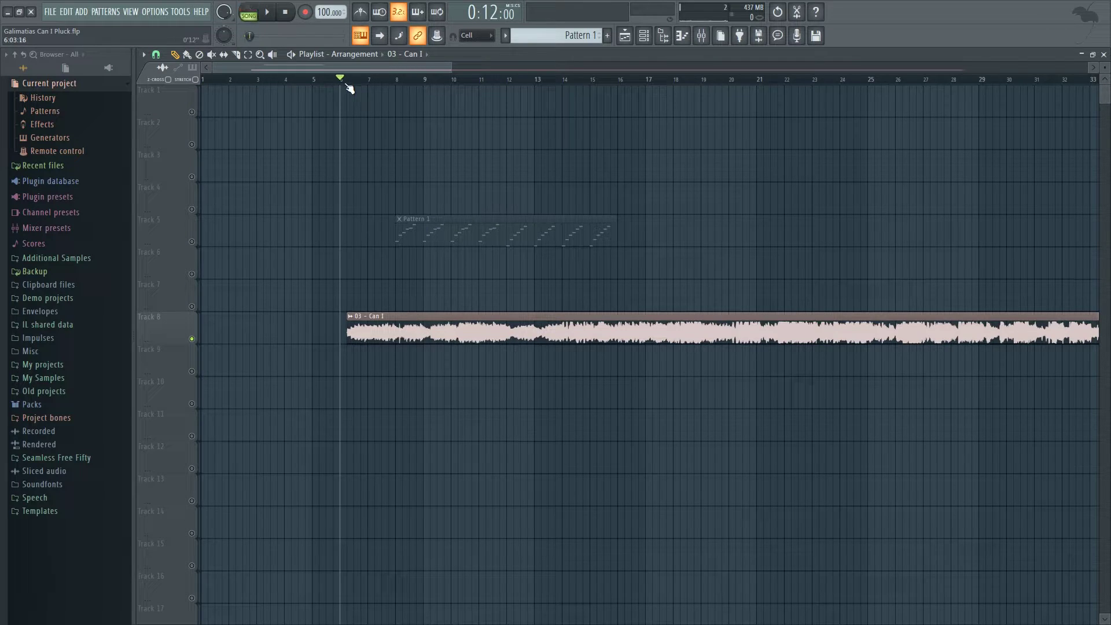
{"action": "left_click", "coordinate": [682, 36]}
{"action": "left_click", "coordinate": [810, 75]}
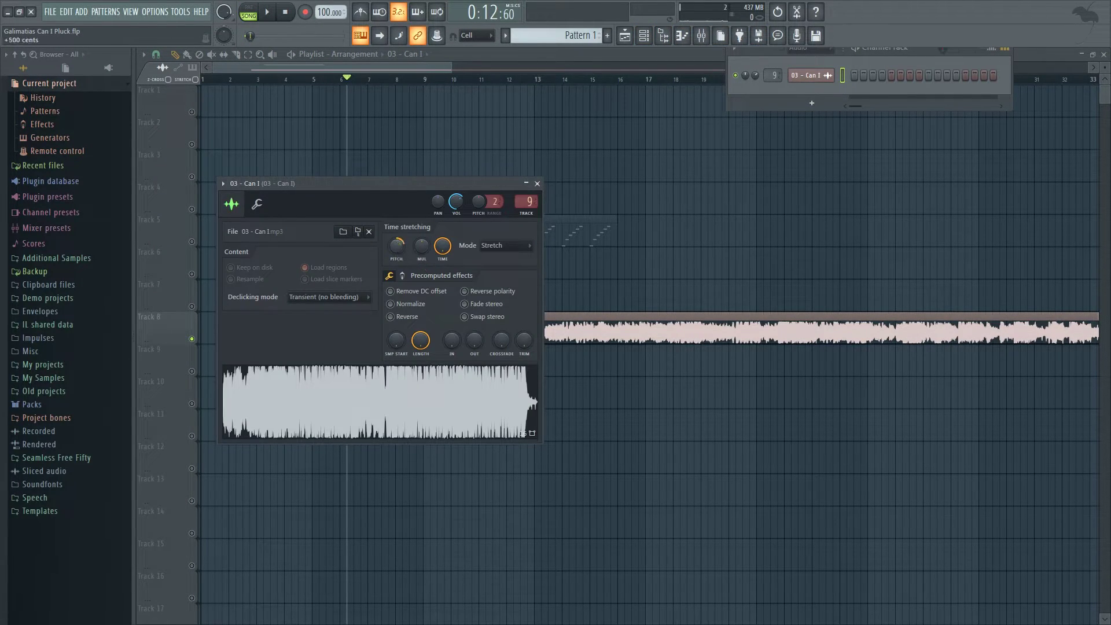
{"action": "left_click", "coordinate": [407, 68]}
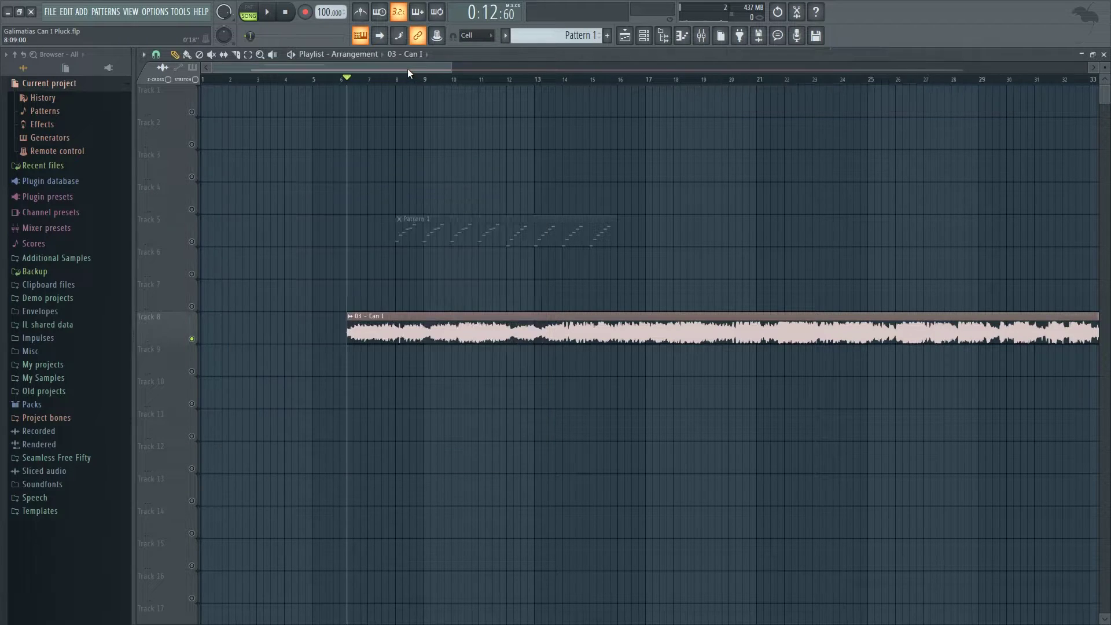
Inspect the Fruity parametric EQ 2 on the 03 - Can I mixer track and play the reference clip
{"action": "left_click", "coordinate": [701, 35]}
{"action": "left_click", "coordinate": [1006, 181]}
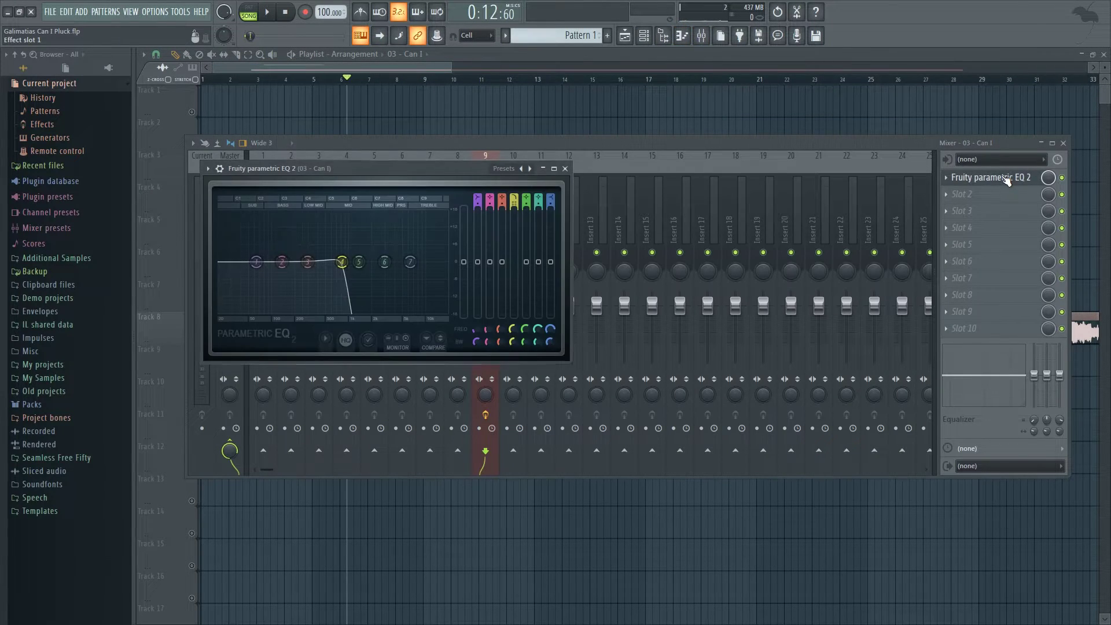
{"action": "left_click", "coordinate": [332, 65]}
{"action": "key", "text": "space"}
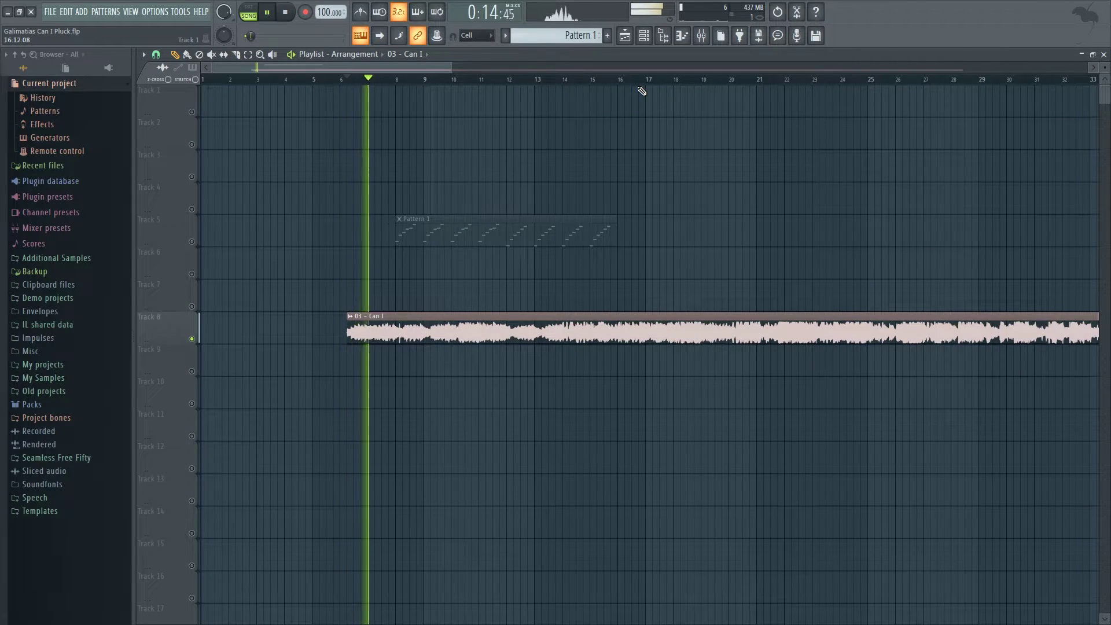
{"action": "key", "text": "space"}
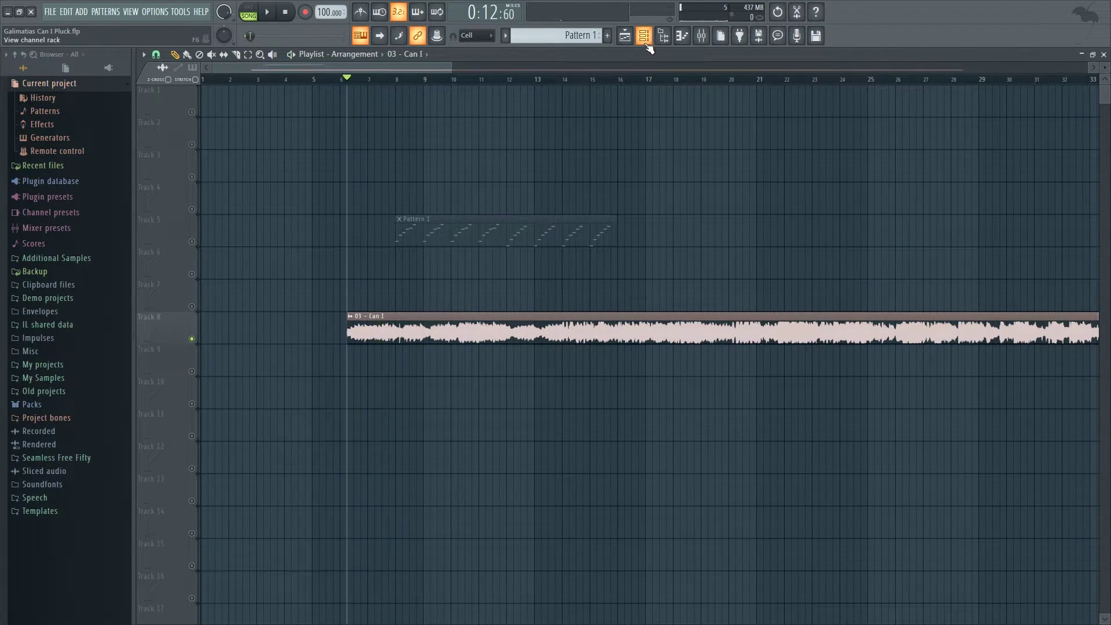
Enlarge the channel rack to show all channels and reopen the Serum #2 instrument
{"action": "left_click", "coordinate": [646, 42]}
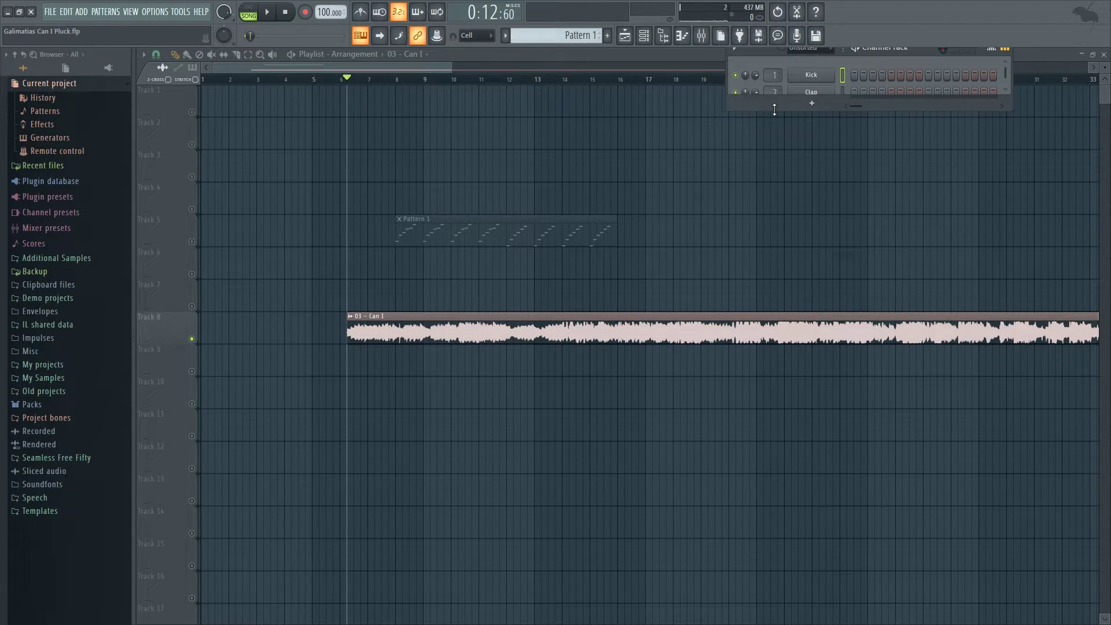
{"action": "left_click_drag", "start_coordinate": [774, 110], "coordinate": [774, 180]}
{"action": "left_click", "coordinate": [812, 144]}
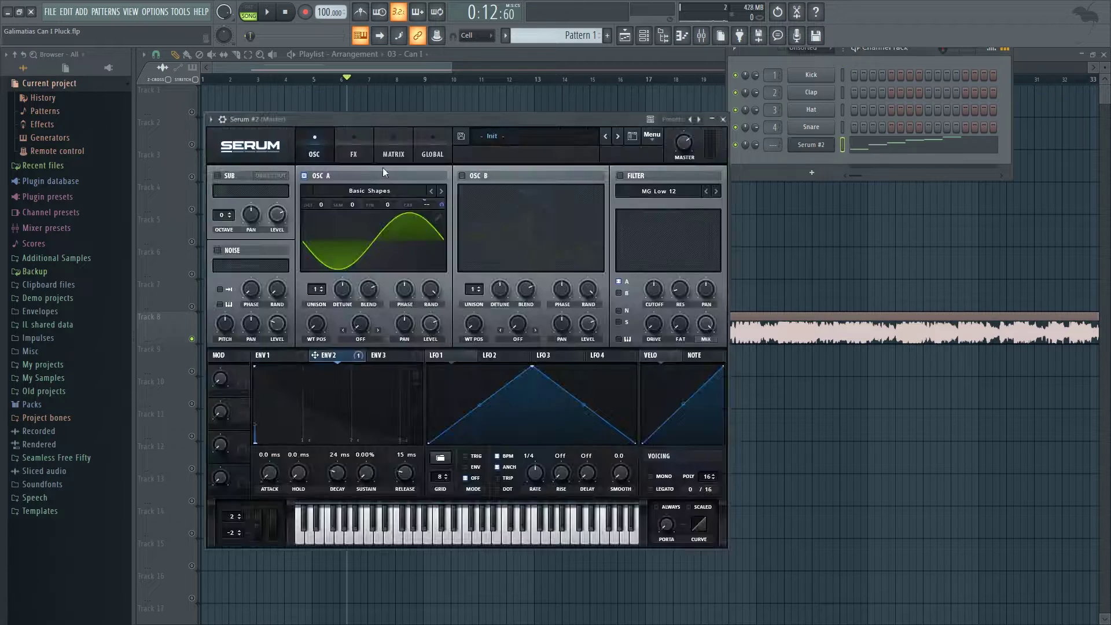
Modulate oscillator A's fine pitch with LFO 1 at a 2 bar rate, lowering the peak of its triangle shape
{"action": "left_click", "coordinate": [447, 355]}
{"action": "left_click_drag", "start_coordinate": [445, 355], "coordinate": [388, 206]}
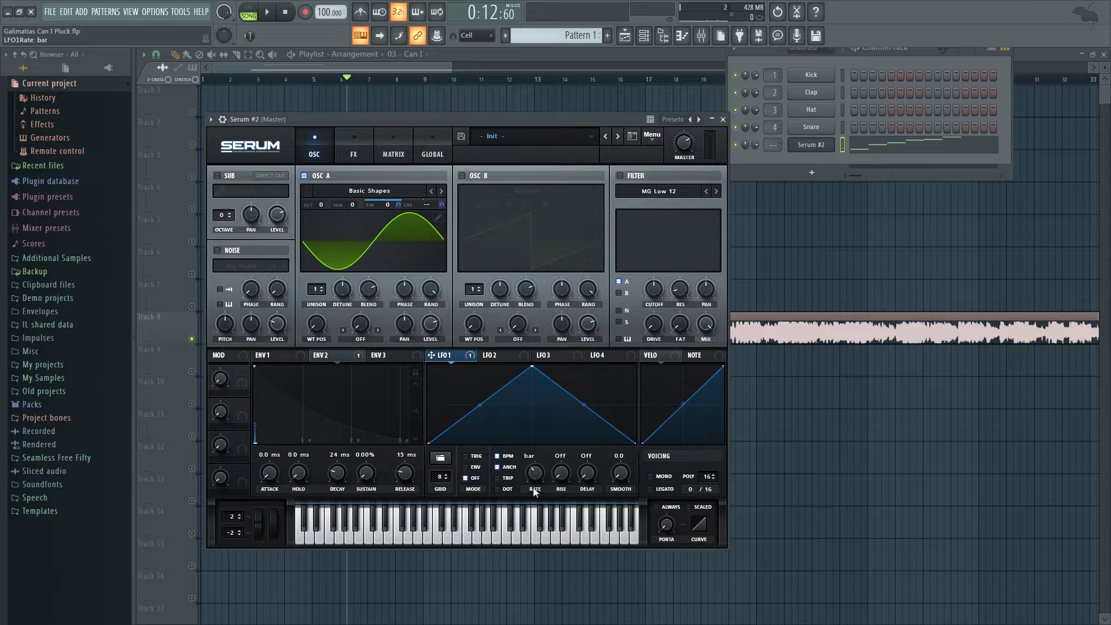
{"action": "left_click_drag", "start_coordinate": [532, 366], "coordinate": [531, 394]}
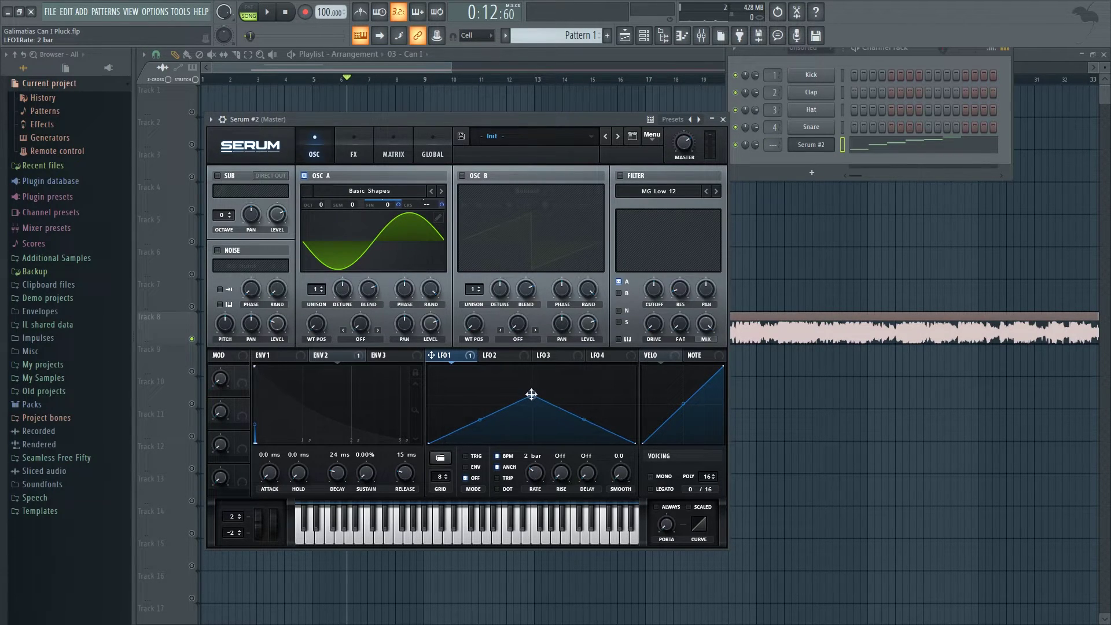
Set LFO 1's modulation amount on oscillator A's fine pitch to 26 and play the pattern in pattern mode
{"action": "left_click", "coordinate": [393, 150]}
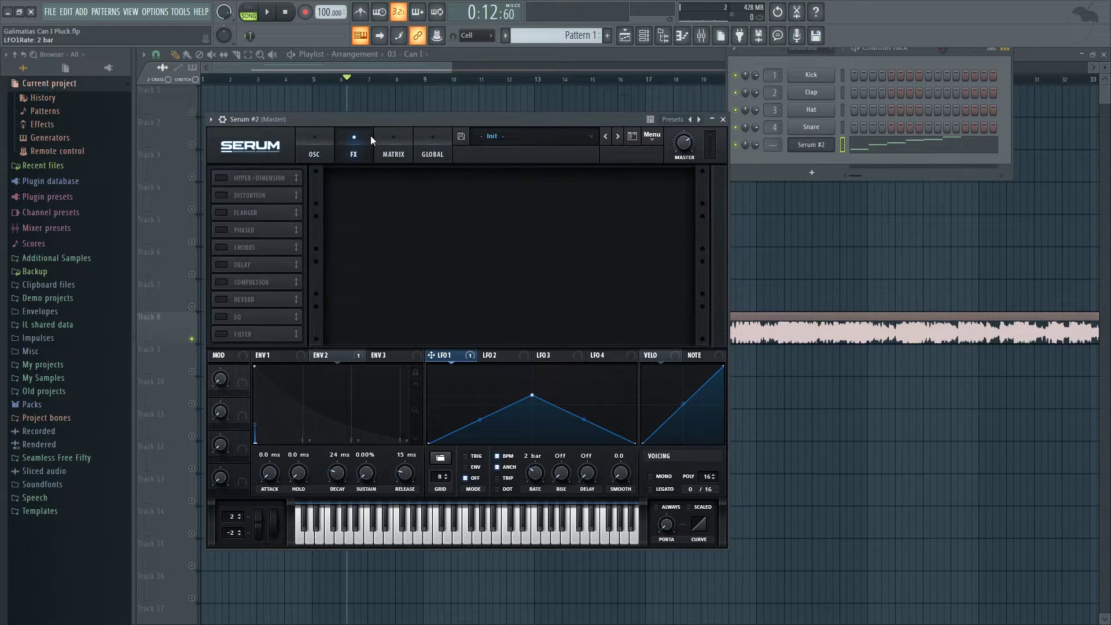
{"action": "left_click_drag", "start_coordinate": [384, 215], "coordinate": [379, 216]}
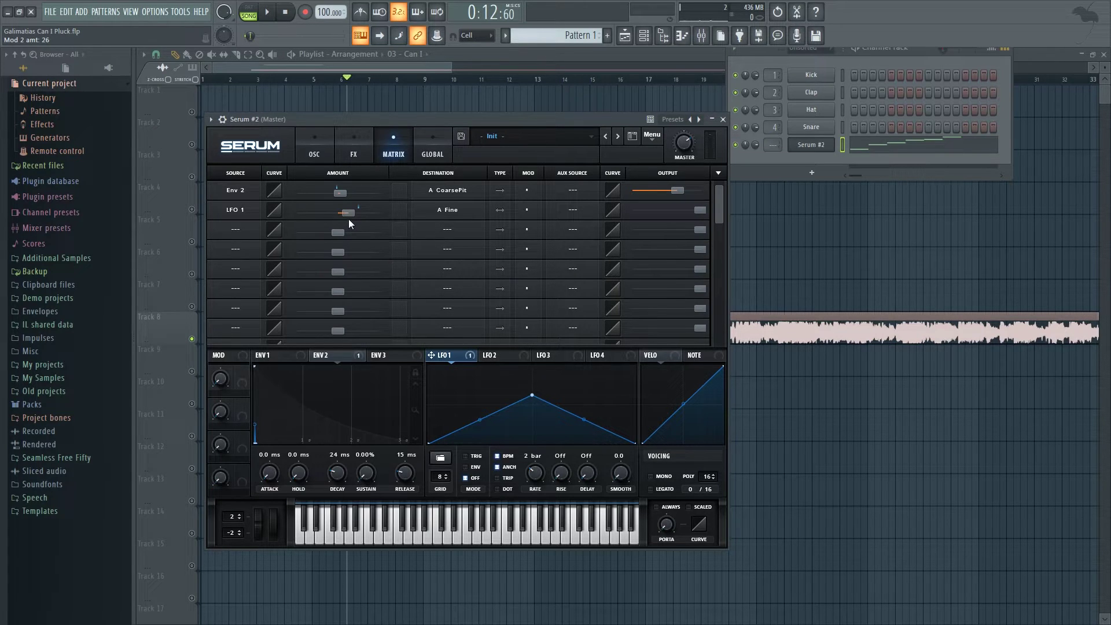
{"action": "key", "text": "l"}
{"action": "key", "text": "space"}
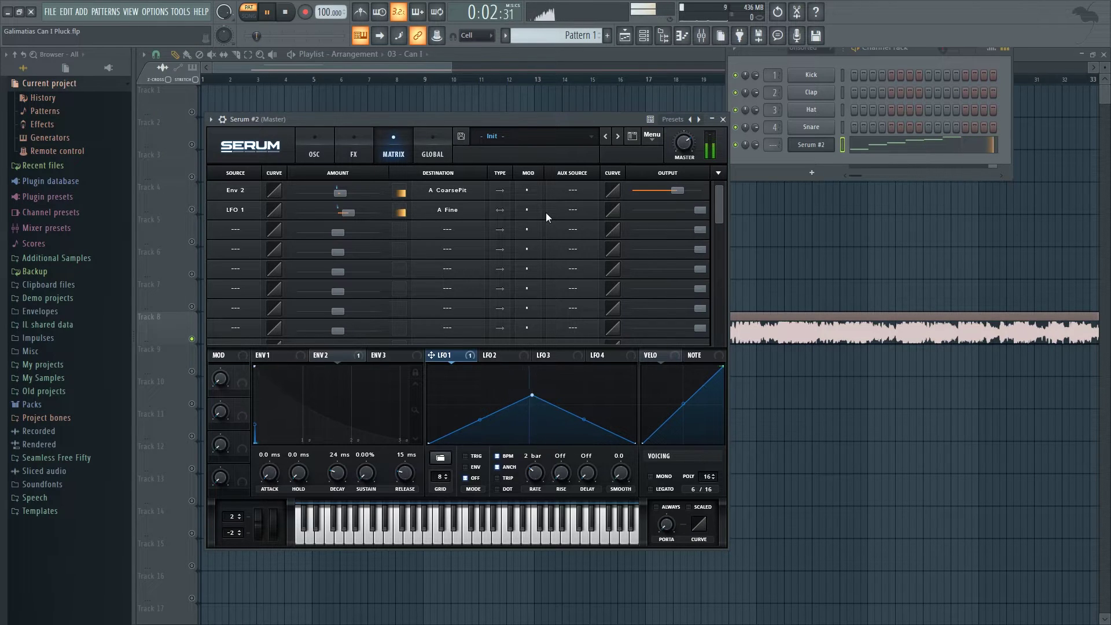
Stop playback, audition the Serum #2 notes in its piano roll, and return to the synth
{"action": "key", "text": "space"}
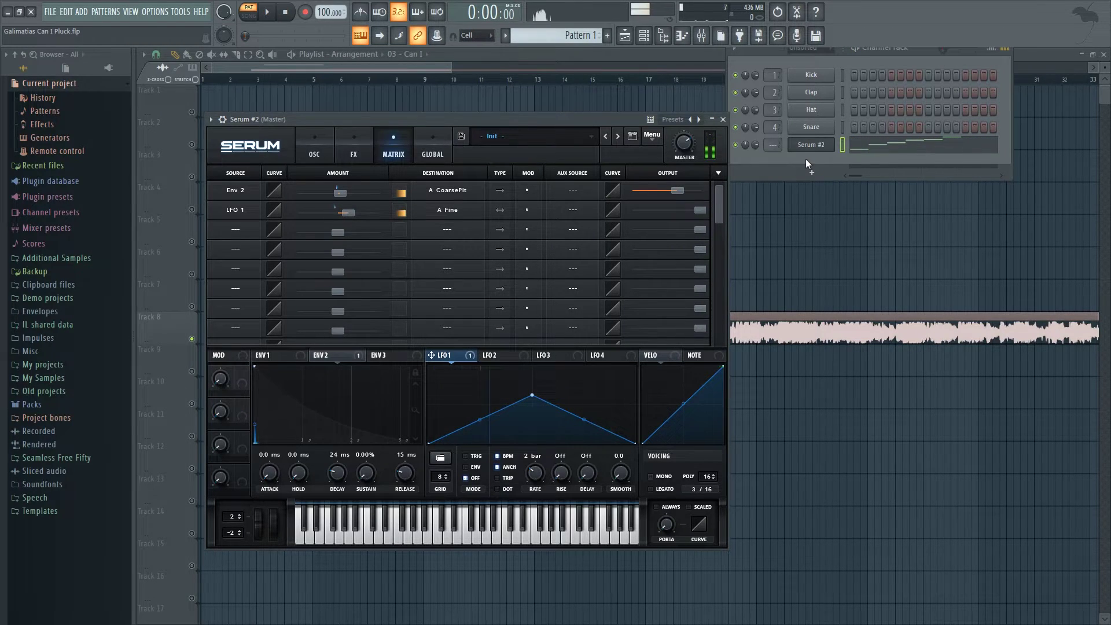
{"action": "right_click", "coordinate": [836, 144]}
{"action": "left_click", "coordinate": [851, 146]}
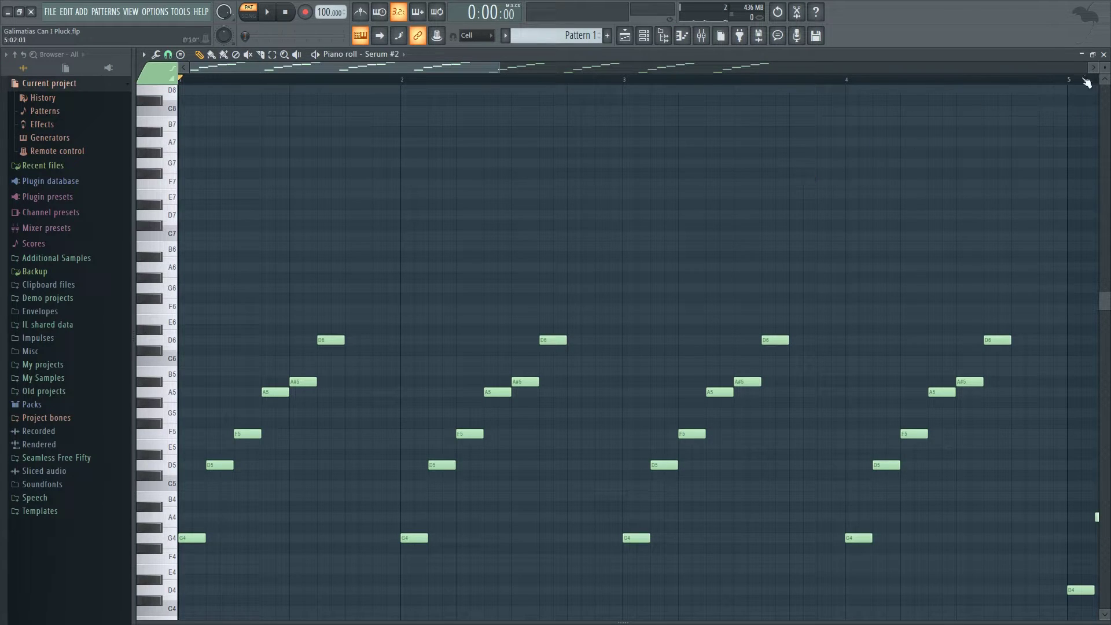
{"action": "key", "text": "space"}
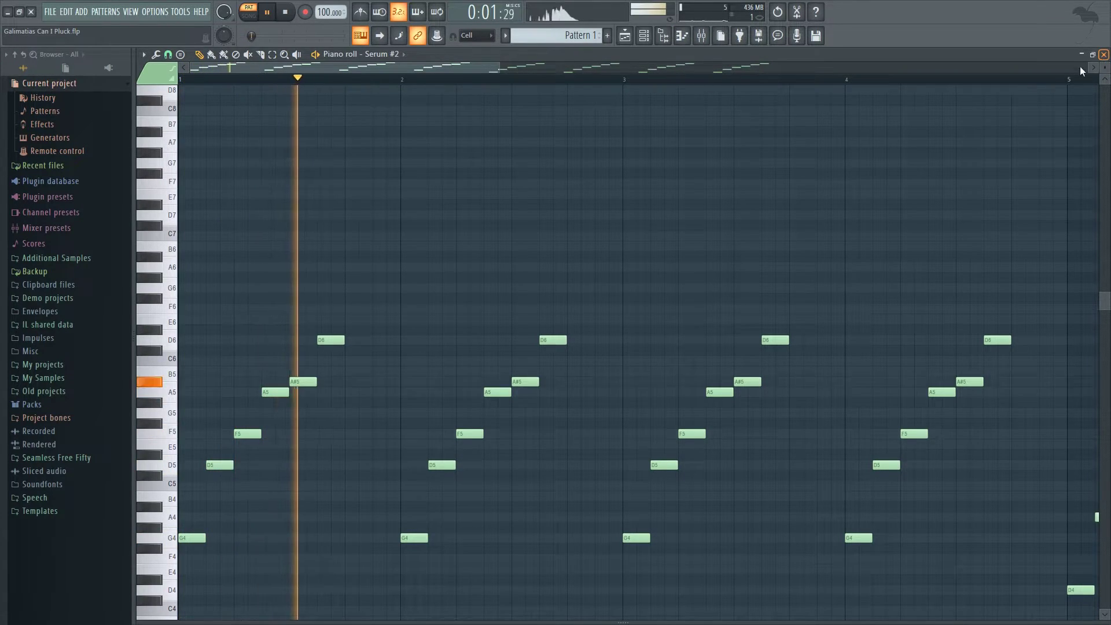
{"action": "key", "text": "space"}
{"action": "left_click", "coordinate": [1103, 54]}
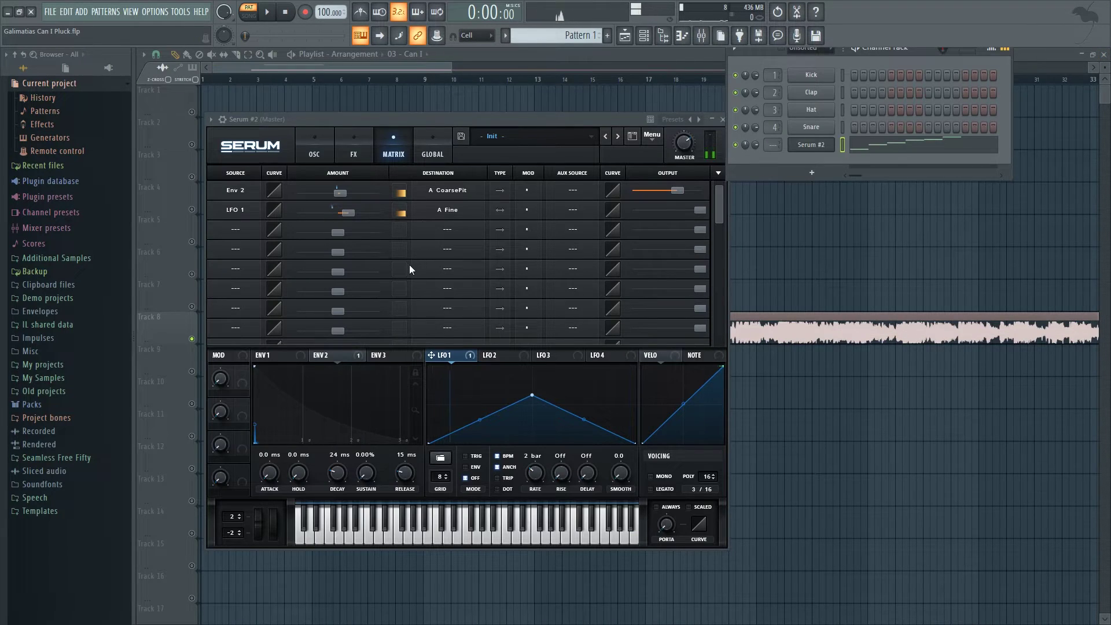
Try LFO 1's modulation amount on oscillator A's fine pitch at 100 while playing the pattern, and set it back to 26
{"action": "left_click_drag", "start_coordinate": [348, 217], "coordinate": [352, 220]}
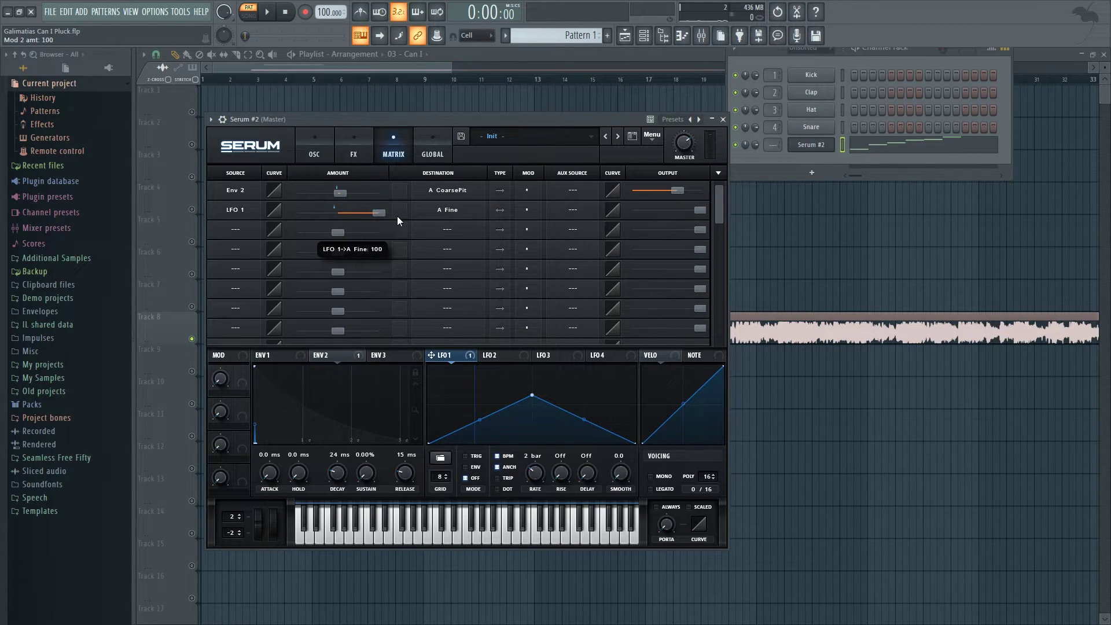
{"action": "left_click_drag", "start_coordinate": [467, 119], "coordinate": [477, 117]}
{"action": "key", "text": "space"}
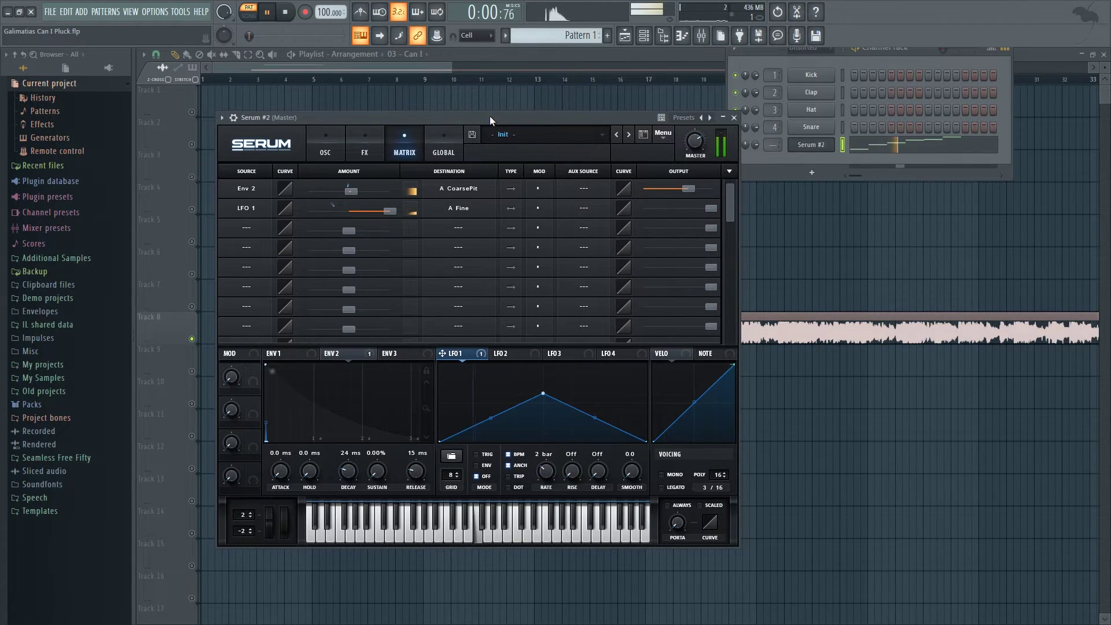
{"action": "mouse_move", "coordinate": [390, 213]}
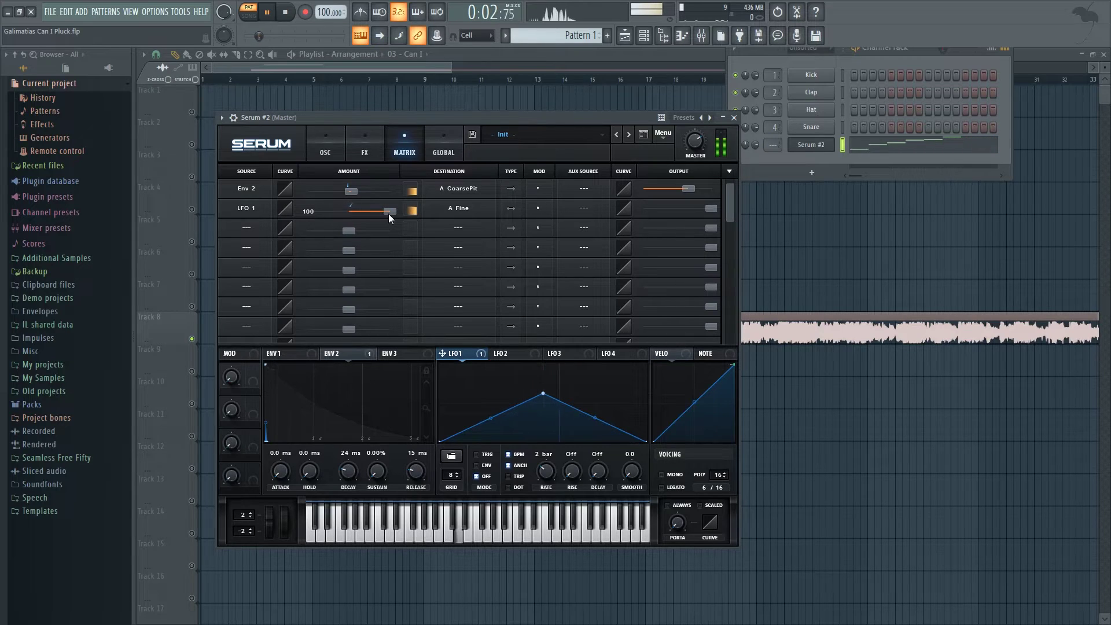
{"action": "left_click_drag", "start_coordinate": [389, 214], "coordinate": [362, 216]}
{"action": "left_click", "coordinate": [292, 11]}
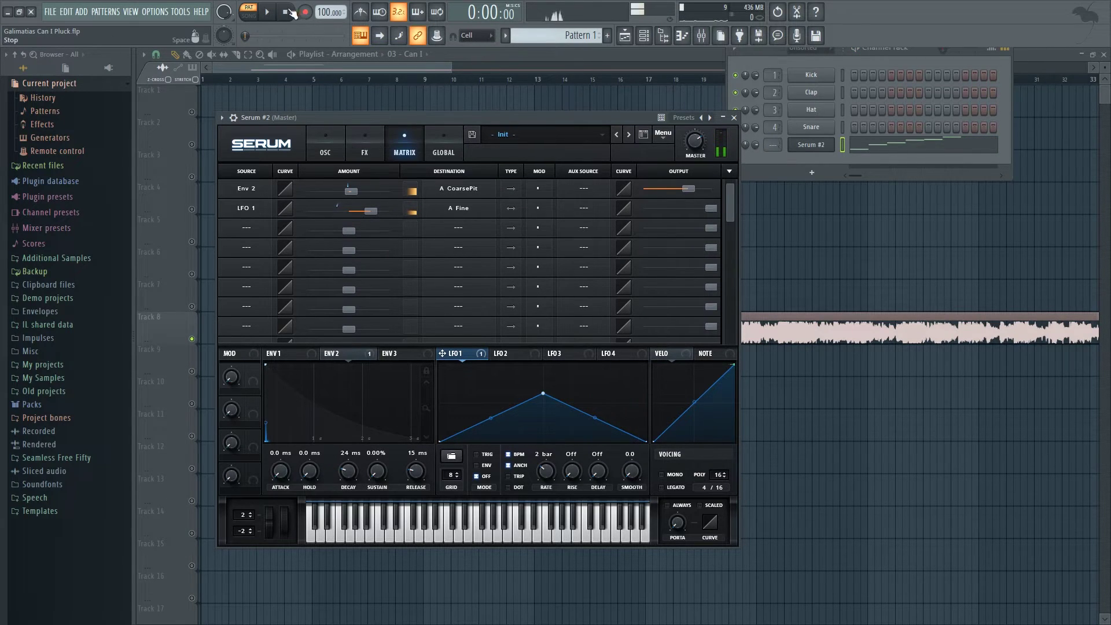
{"action": "mouse_move", "coordinate": [368, 216]}
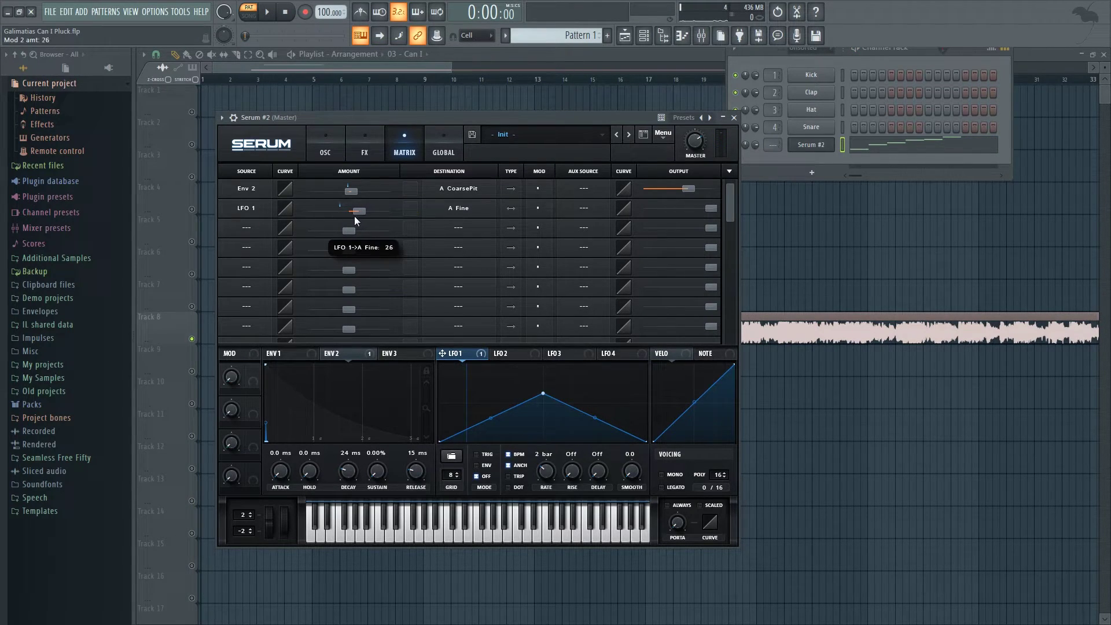
Transpose all Serum #2 notes down one octave in the piano roll and close the piano roll
{"action": "right_click", "coordinate": [813, 147]}
{"action": "left_click", "coordinate": [845, 143]}
{"action": "key", "text": "ctrl+Down"}
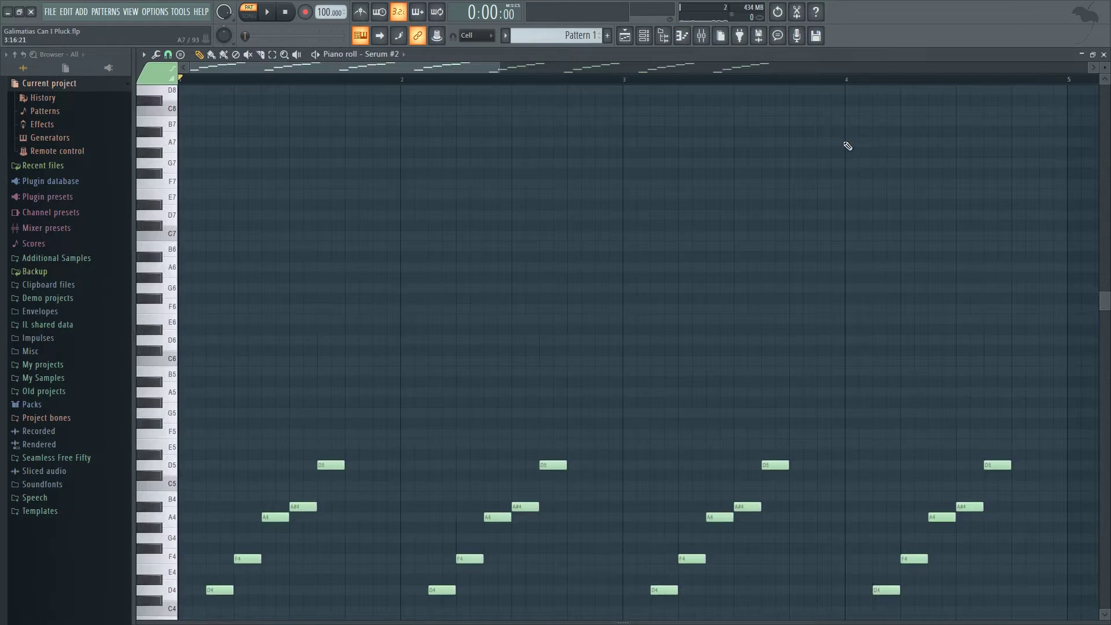
{"action": "left_click", "coordinate": [1103, 54]}
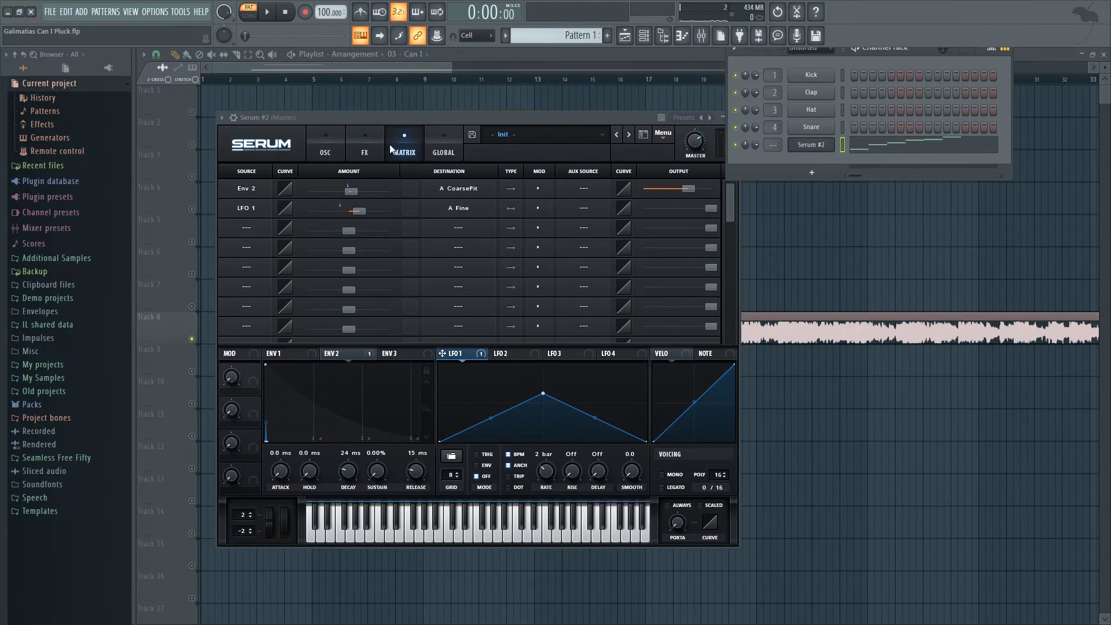
Enable Serum's chorus effect with its mix at 37% and its low-pass filter at 20000 Hz
{"action": "left_click", "coordinate": [372, 152]}
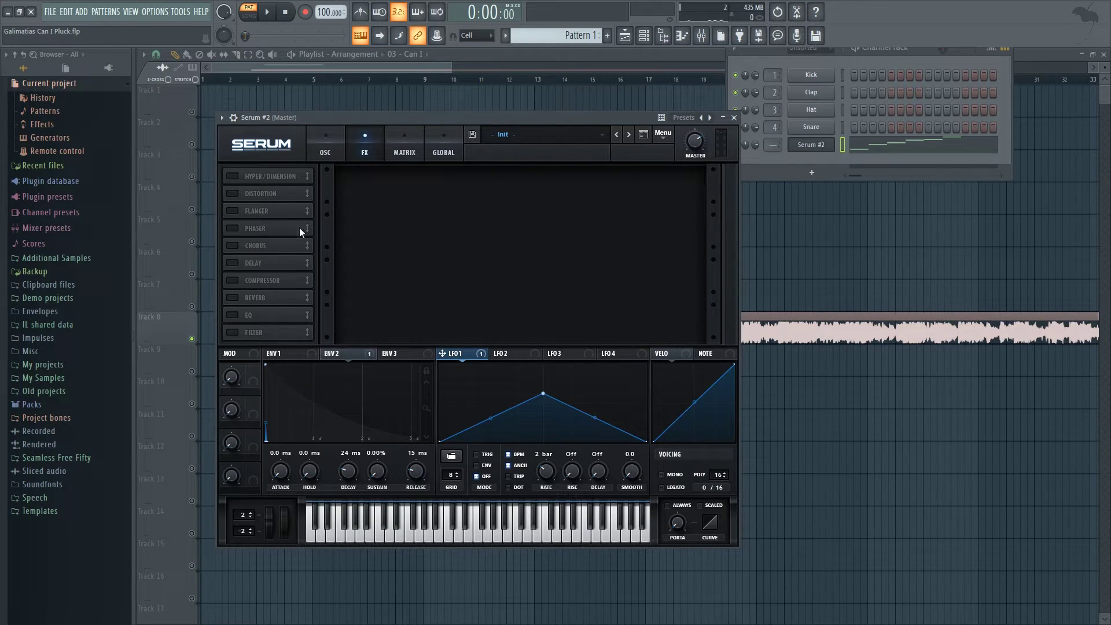
{"action": "left_click", "coordinate": [232, 245]}
{"action": "mouse_move", "coordinate": [677, 190]}
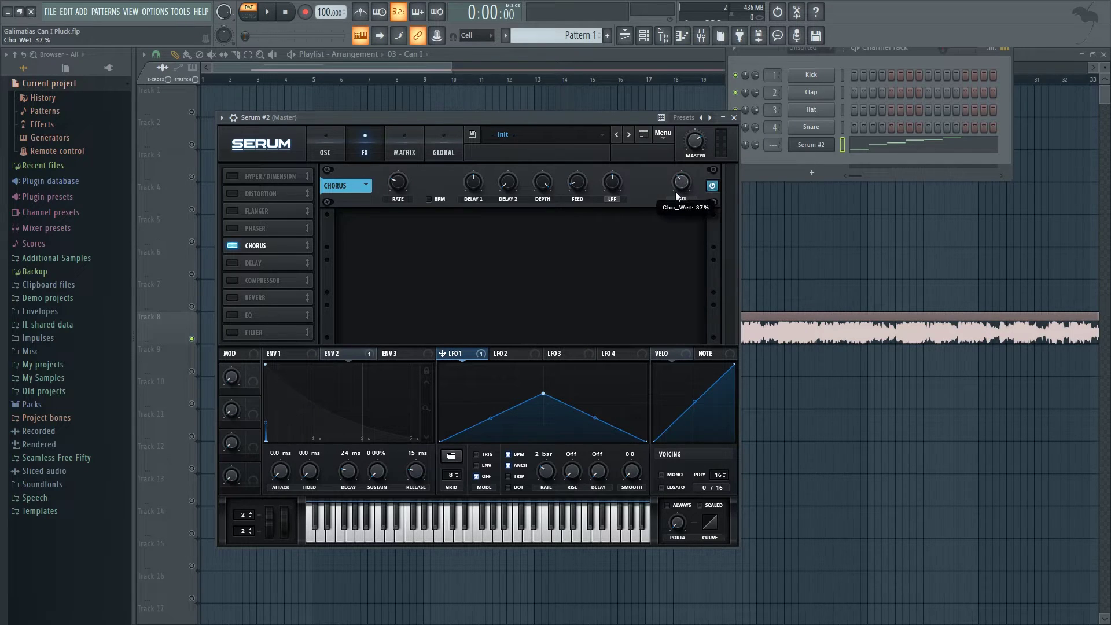
{"action": "left_click_drag", "start_coordinate": [671, 197], "coordinate": [671, 198]}
{"action": "mouse_move", "coordinate": [613, 189]}
{"action": "left_click_drag", "start_coordinate": [613, 188], "coordinate": [654, 134]}
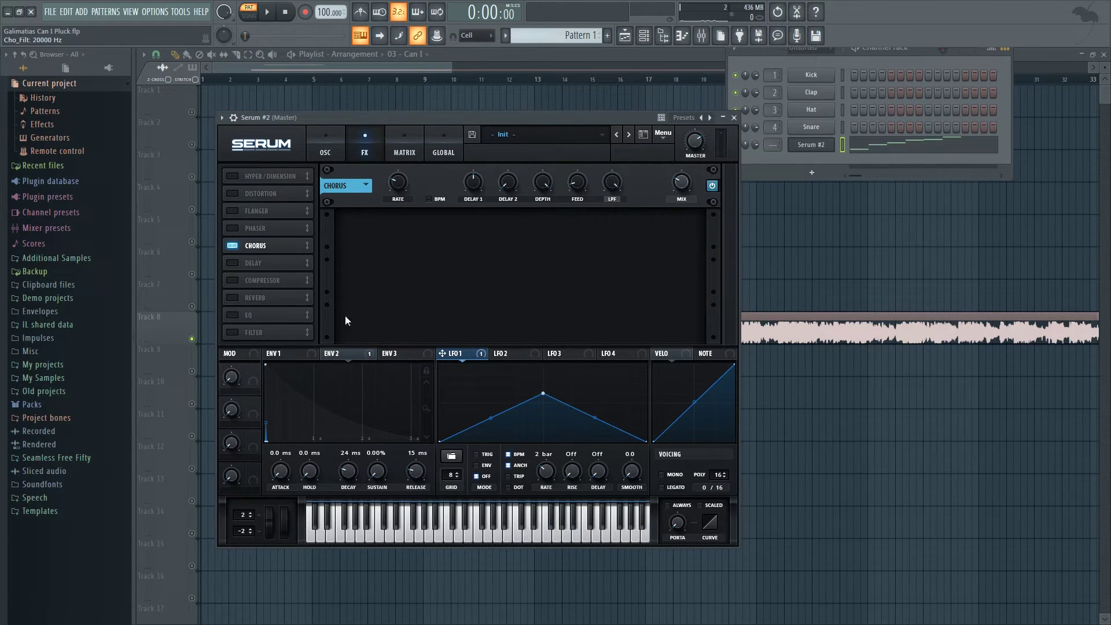
Display envelope 1, set the chorus rate to 0.12 Hz, delay 1 to 1.7 ms and delay 2 to 0.9 ms, and play the pattern
{"action": "left_click", "coordinate": [298, 377]}
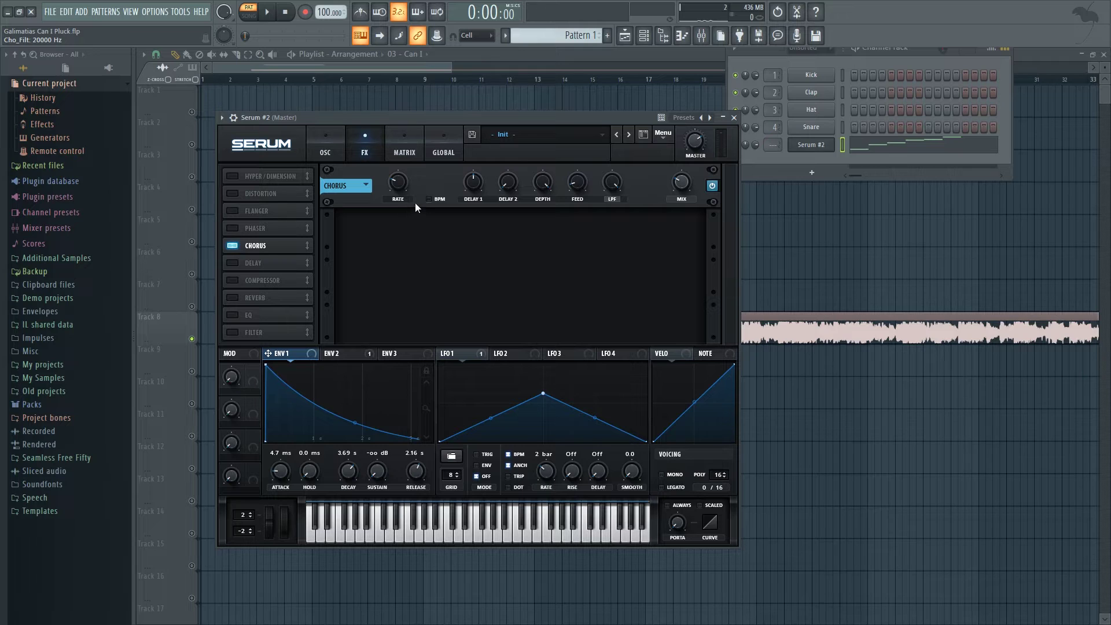
{"action": "mouse_move", "coordinate": [402, 186]}
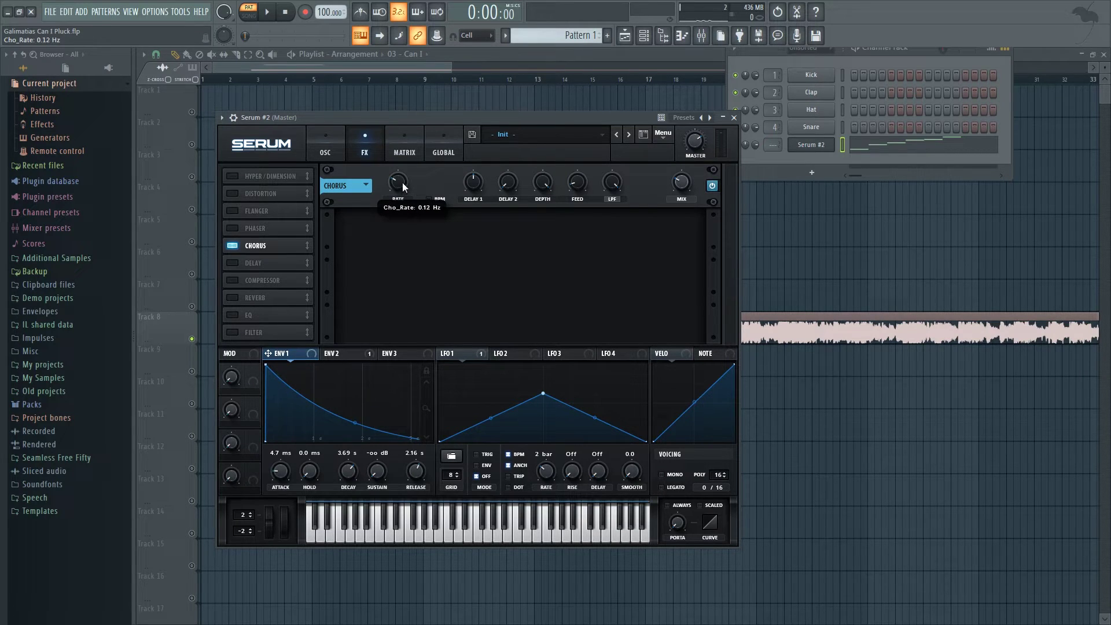
{"action": "mouse_move", "coordinate": [469, 209]}
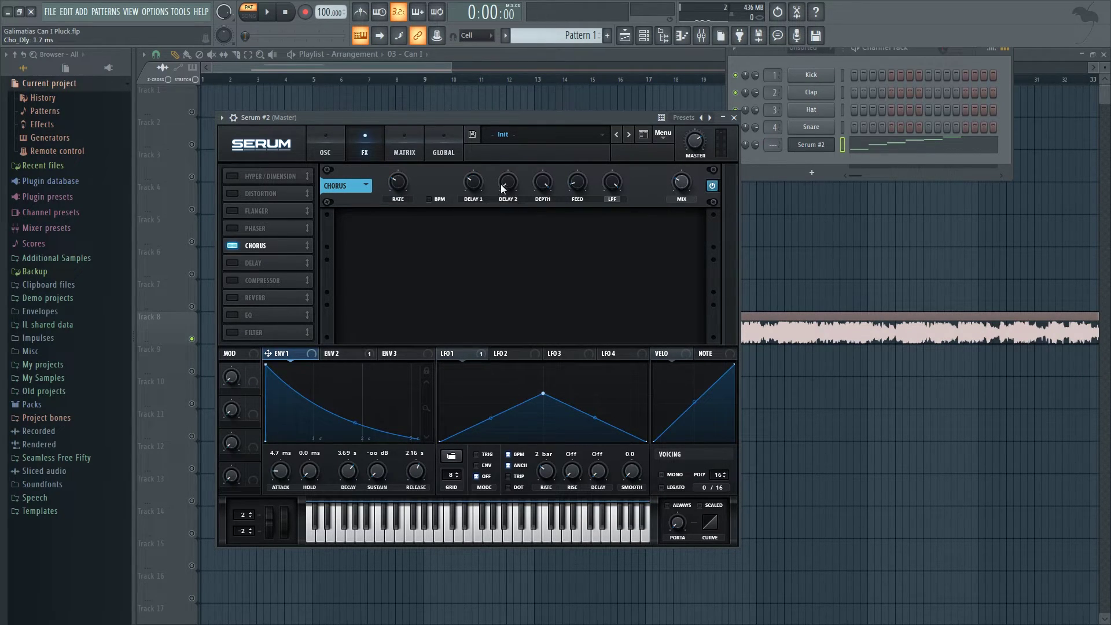
{"action": "mouse_move", "coordinate": [514, 170]}
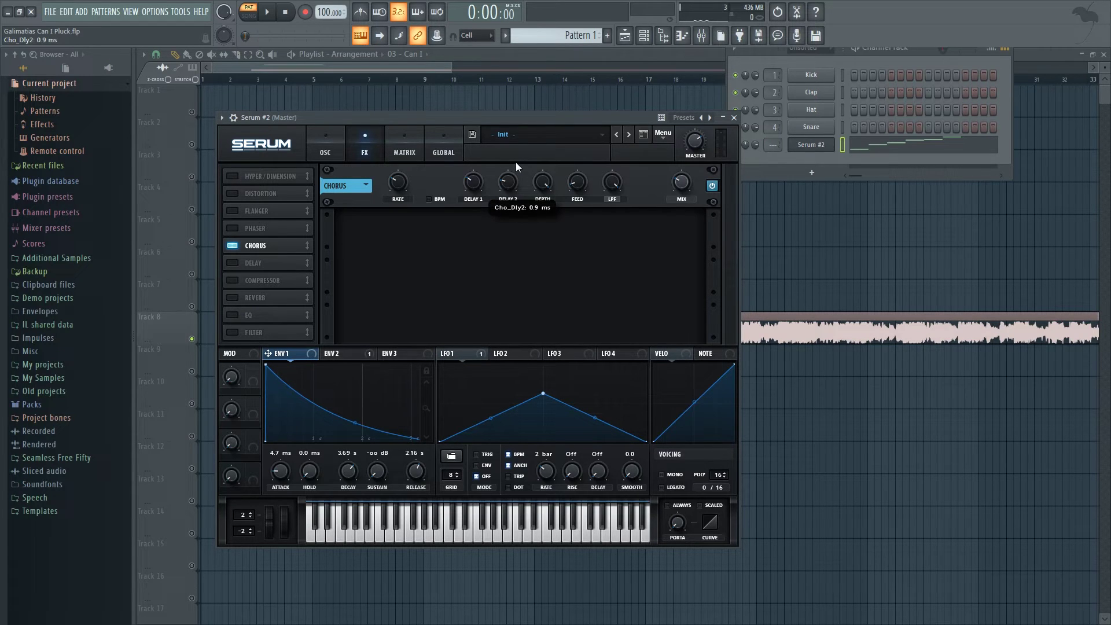
{"action": "key", "text": "space"}
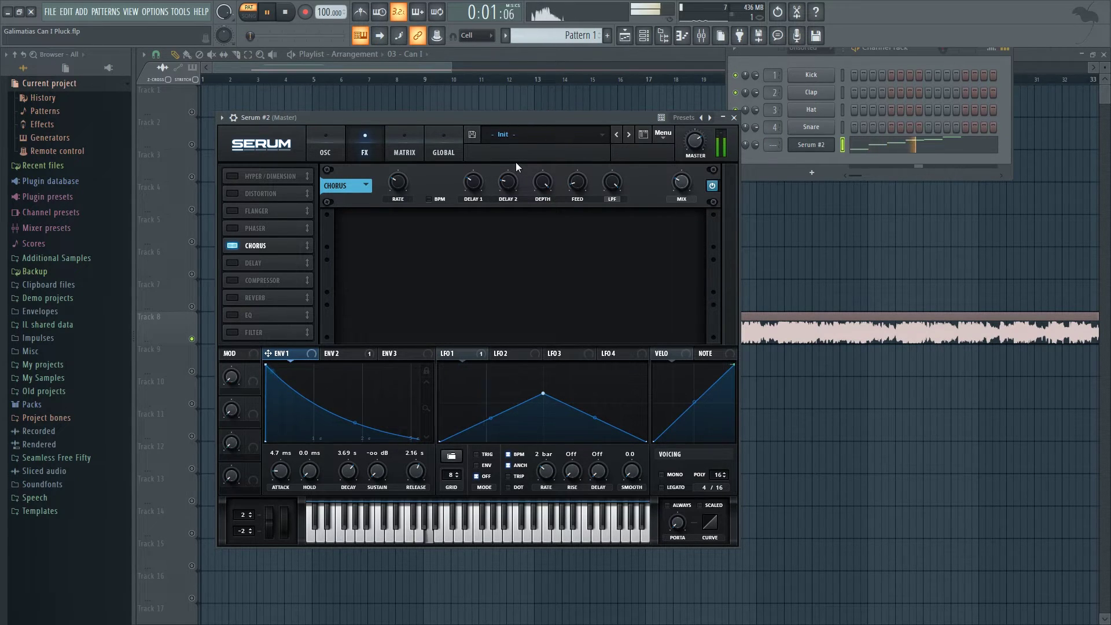
{"action": "key", "text": "space"}
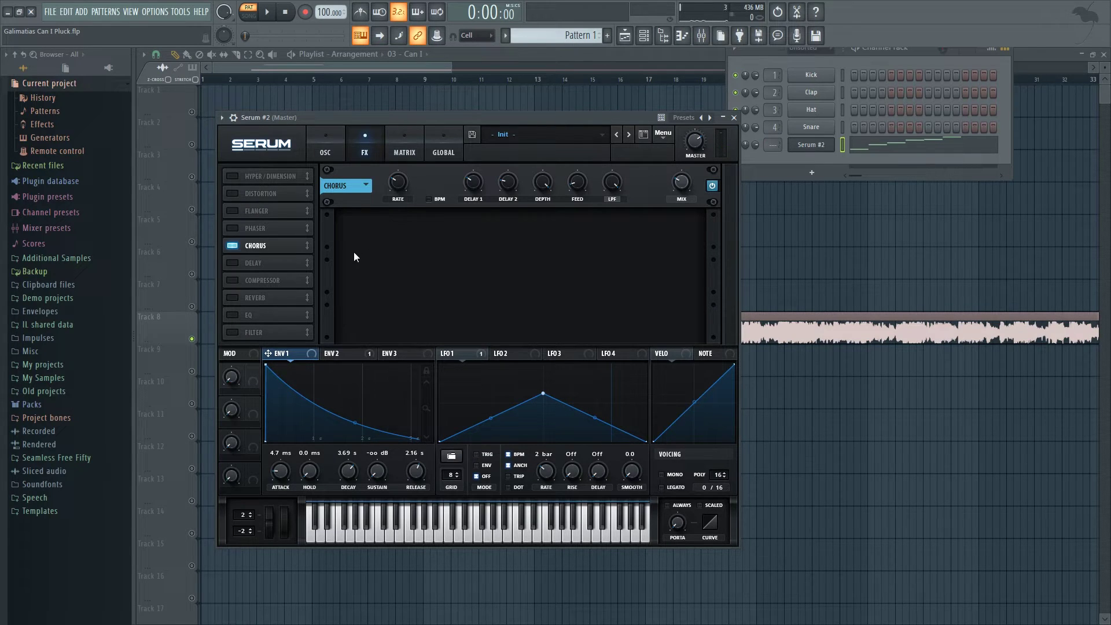
Enable the hall reverb, adjust its size, and set its low cut to 33% while playing the pattern
{"action": "left_click", "coordinate": [232, 298]}
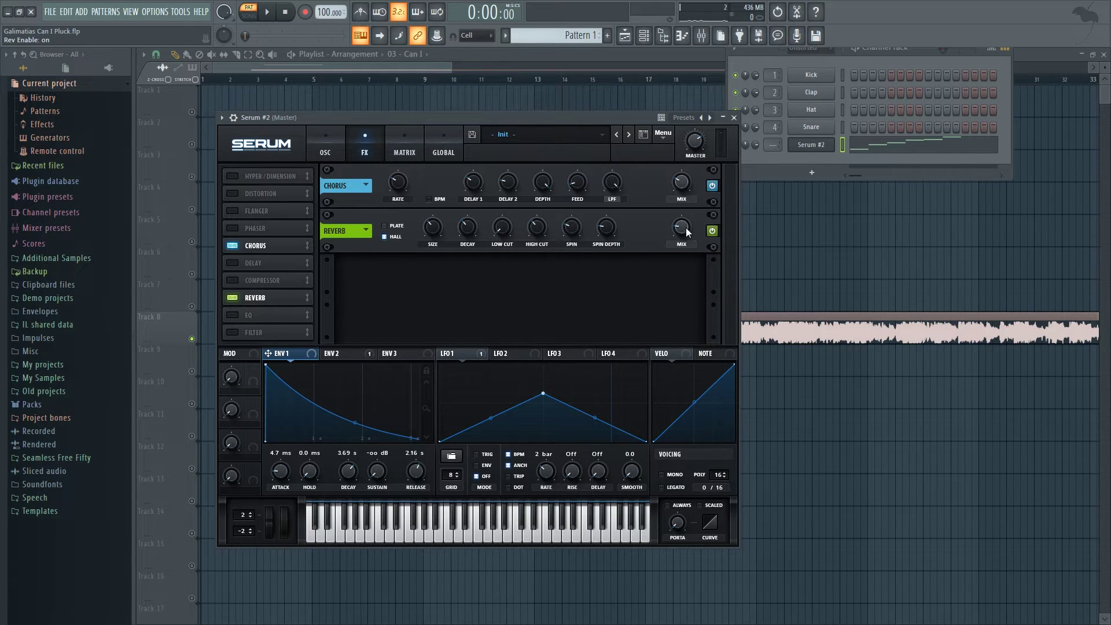
{"action": "left_click_drag", "start_coordinate": [435, 231], "coordinate": [506, 200]}
{"action": "key", "text": "space"}
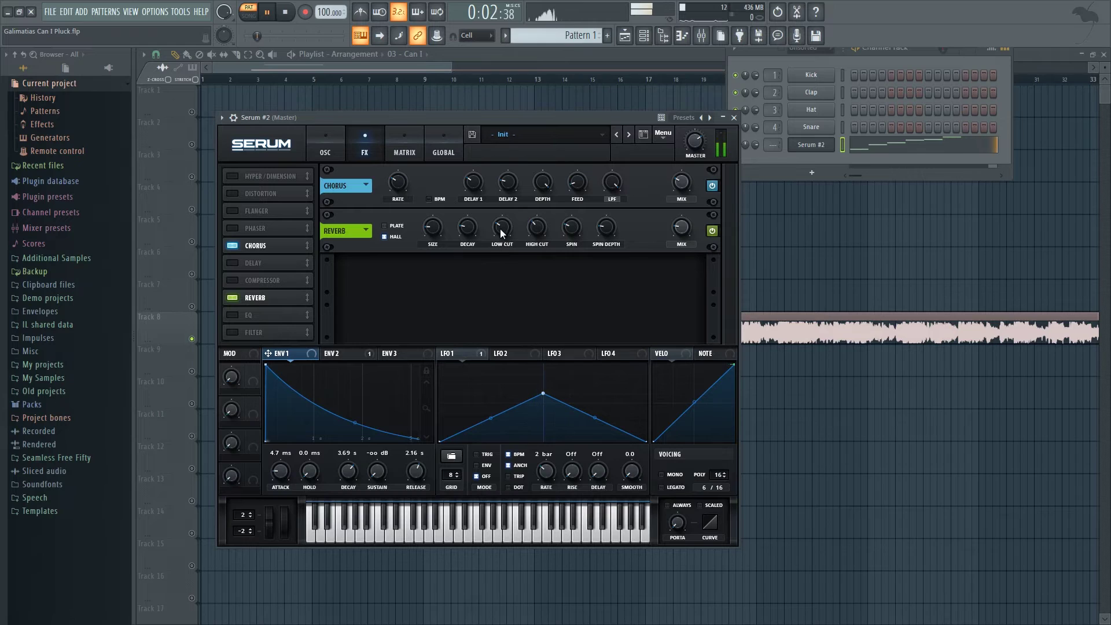
{"action": "left_click_drag", "start_coordinate": [499, 231], "coordinate": [504, 220]}
{"action": "key", "text": "space"}
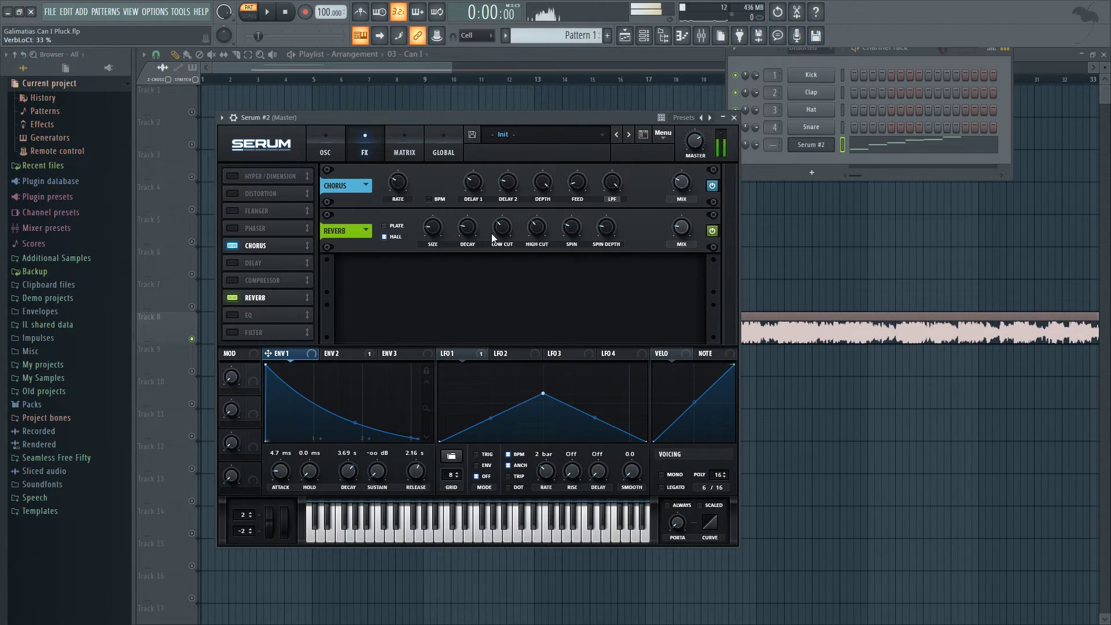
Enable the compressor after the reverb in the effects chain, set its gain to 4.3 dB, and play the pattern
{"action": "left_click", "coordinate": [693, 146]}
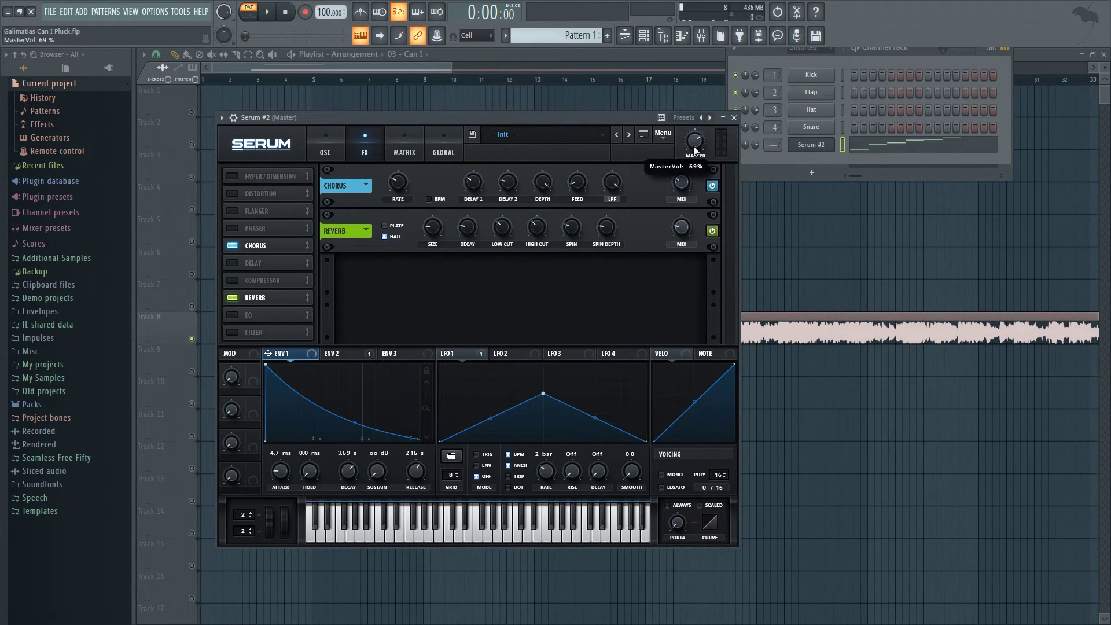
{"action": "left_click", "coordinate": [234, 280]}
{"action": "left_click_drag", "start_coordinate": [276, 287], "coordinate": [278, 302]}
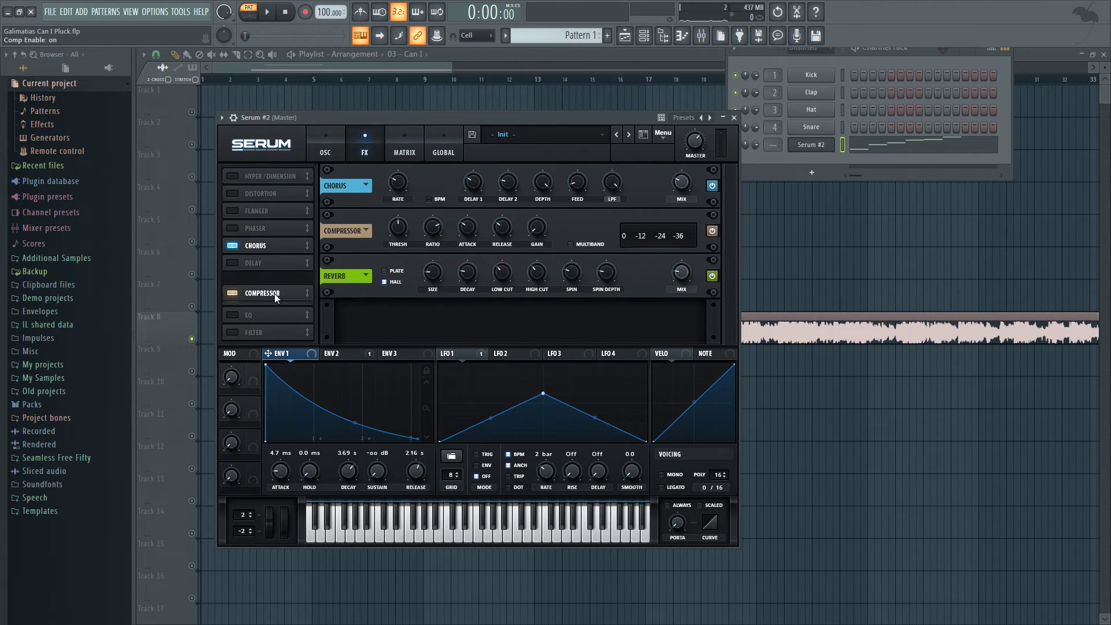
{"action": "left_click_drag", "start_coordinate": [536, 273], "coordinate": [542, 265]}
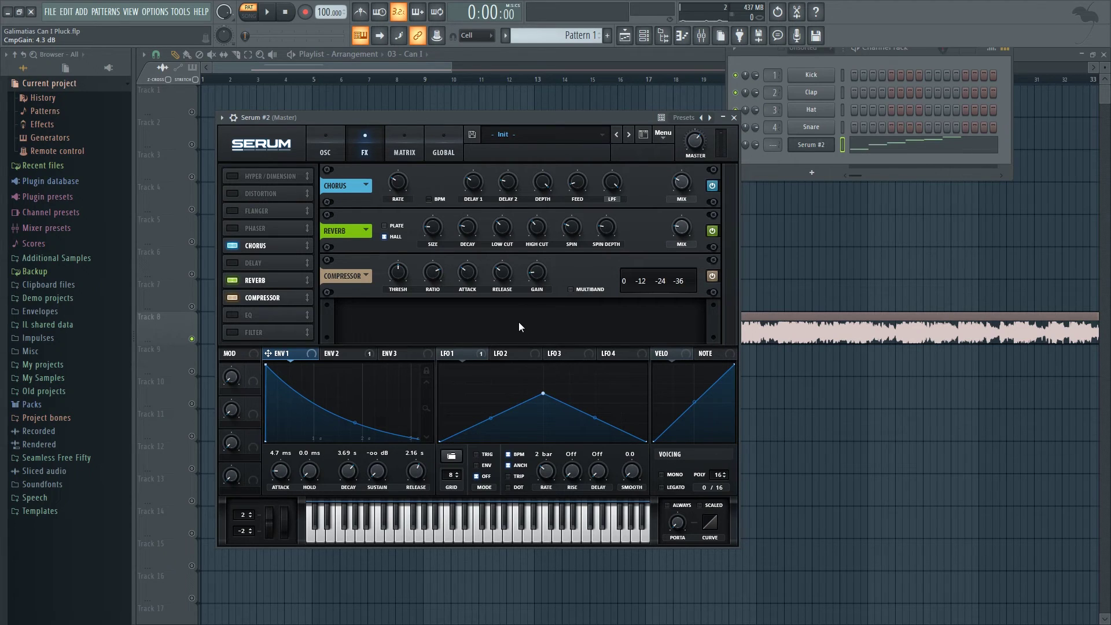
{"action": "key", "text": "space"}
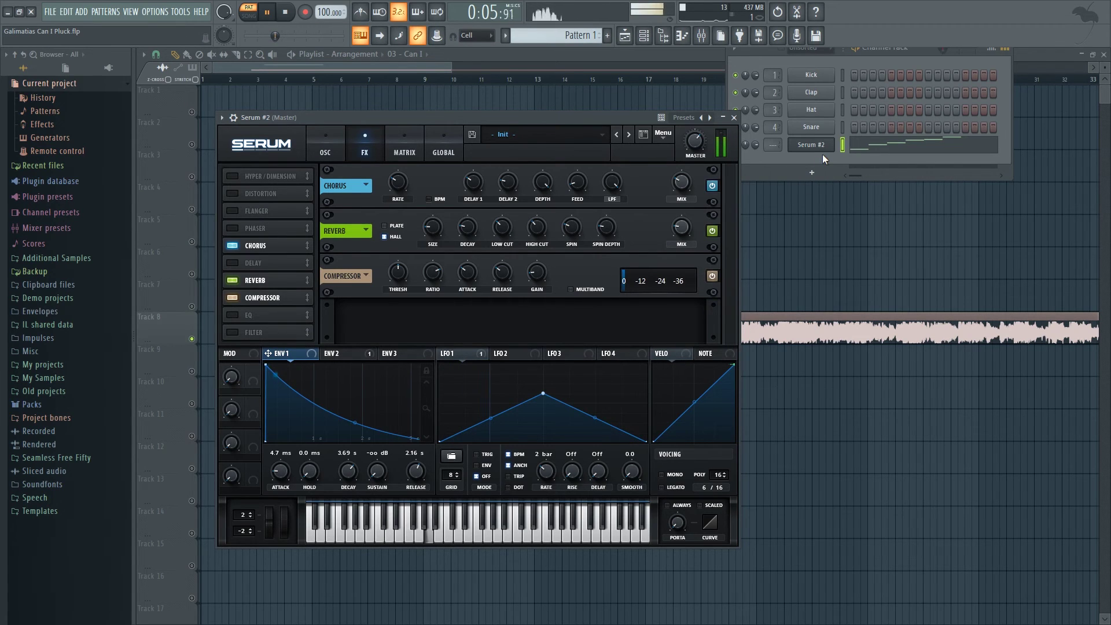
{"action": "key", "text": "space"}
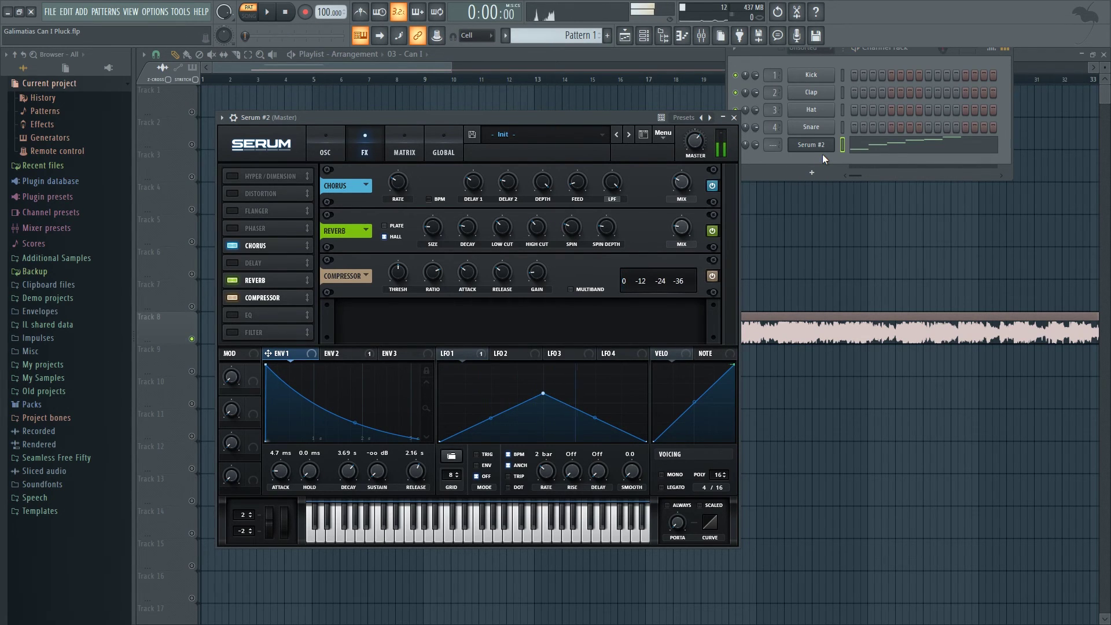